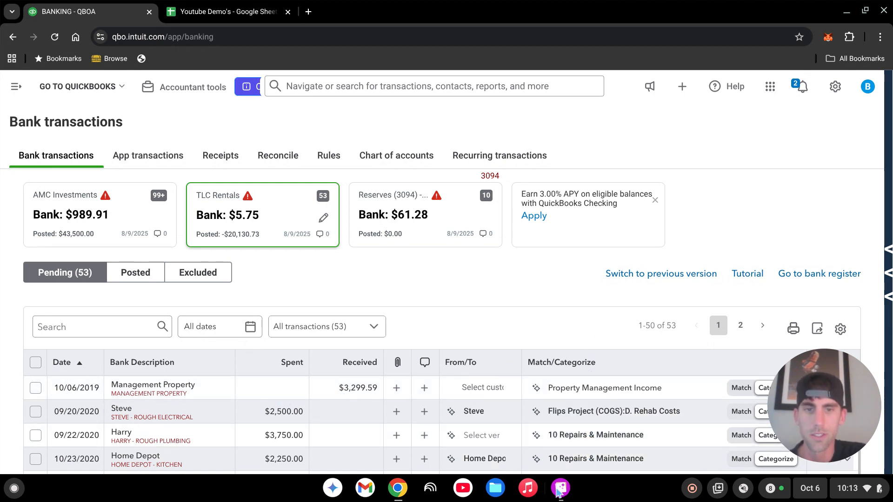
Step: Open the rental statement screenshot for reference, then bring the banking page back
{"action": "left_click_drag", "start_coordinate": [843, 410], "coordinate": [366, 281]}
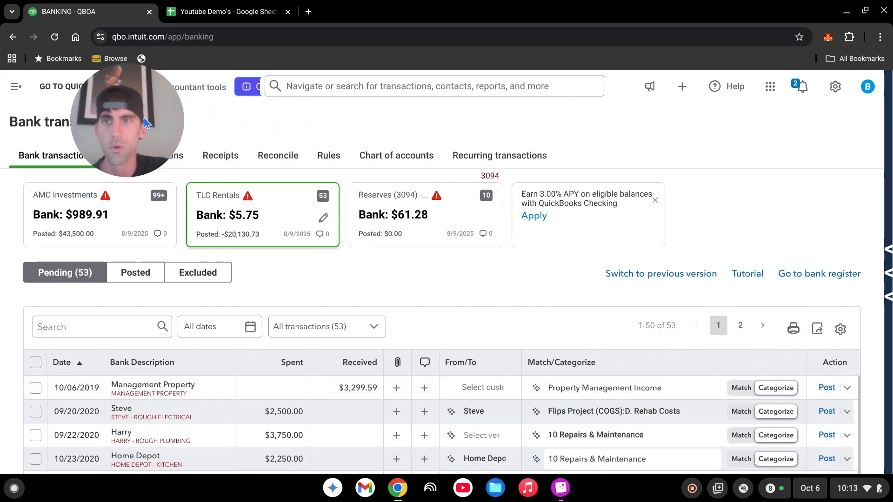
{"action": "left_click", "coordinate": [561, 488]}
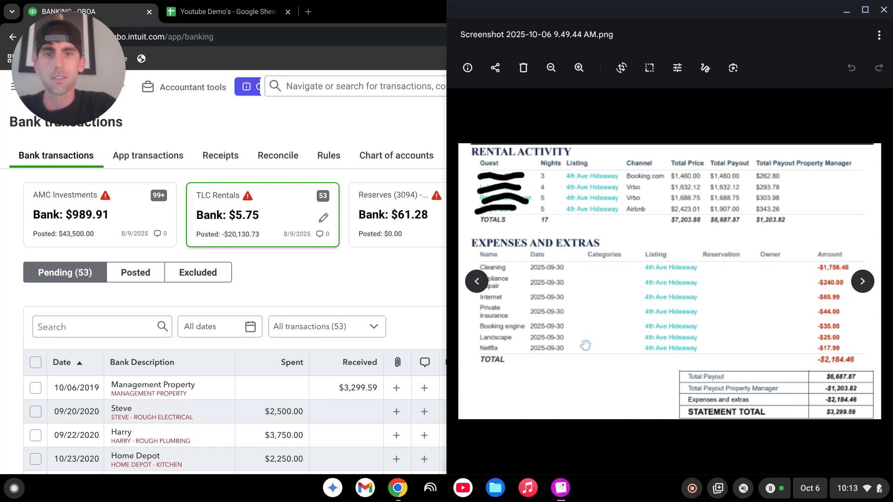
{"action": "left_click", "coordinate": [355, 281]}
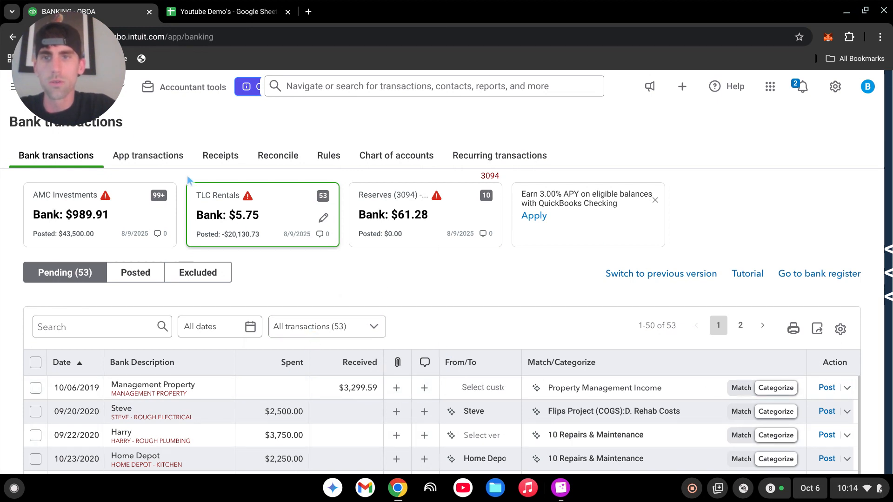
{"action": "left_click_drag", "start_coordinate": [74, 63], "coordinate": [830, 46]}
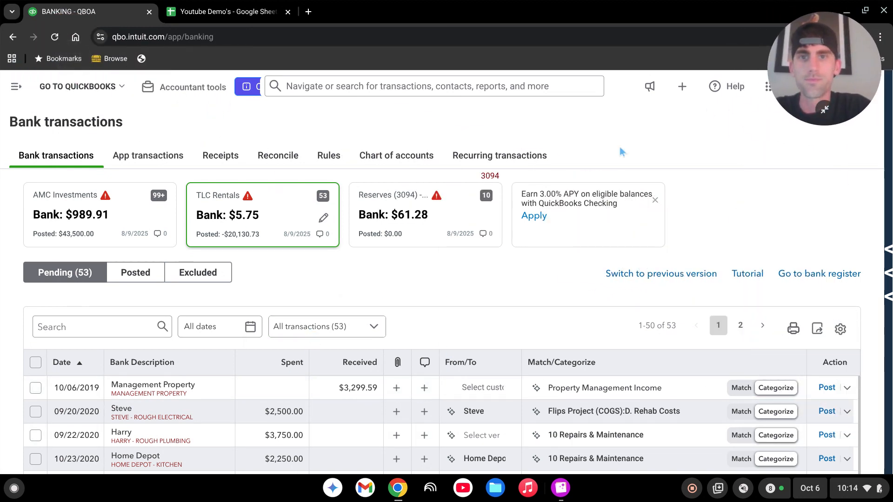
Step: Expand the 10/06/2019 Management Property deposit of $3,299.59 to show its details
{"action": "scroll", "coordinate": [465, 272], "scroll_direction": "down", "scroll_amount": 2}
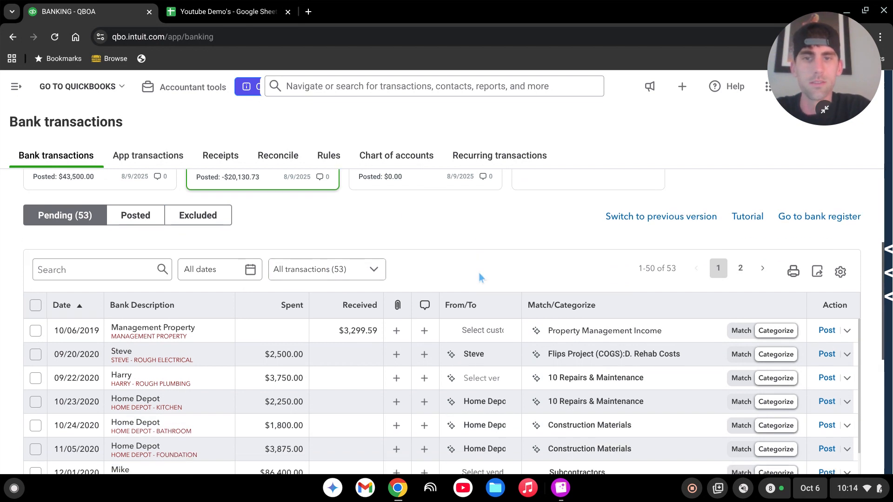
{"action": "left_click", "coordinate": [223, 324]}
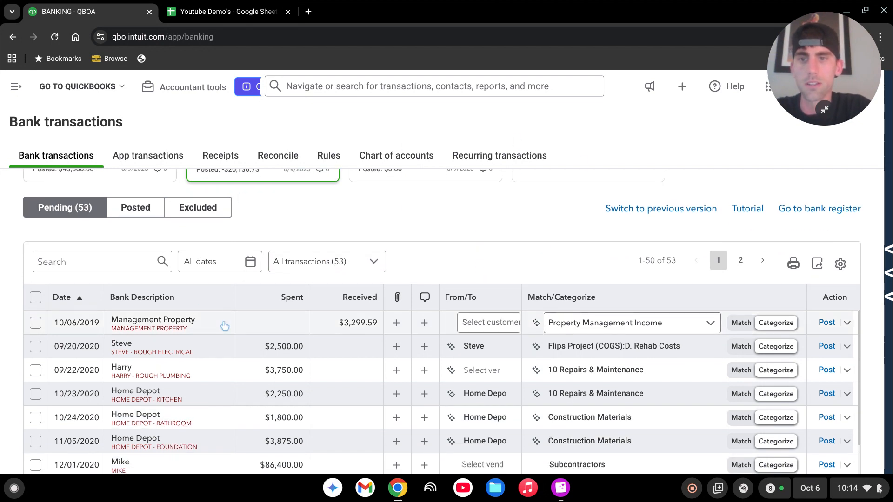
{"action": "triple_click", "coordinate": [222, 325]}
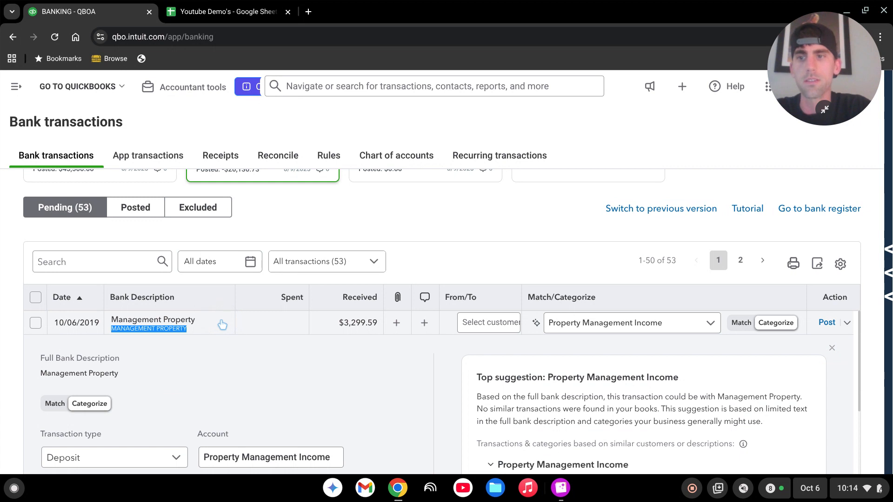
{"action": "left_click", "coordinate": [223, 324]}
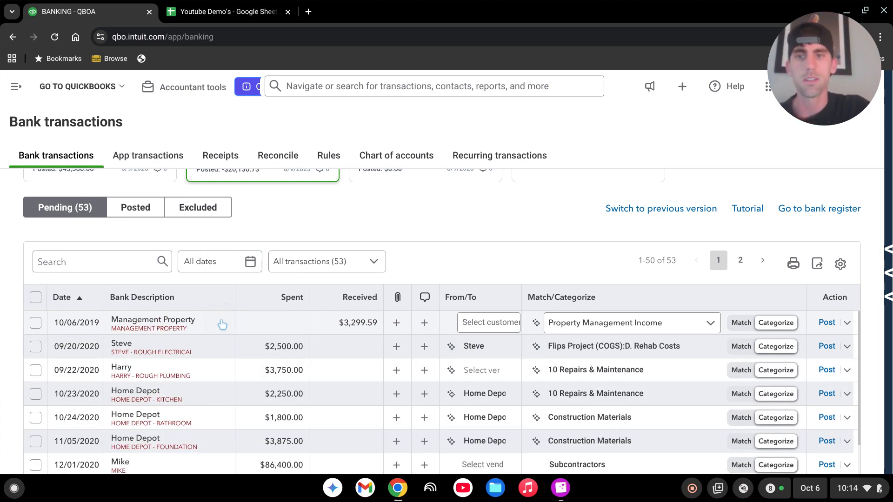
{"action": "left_click", "coordinate": [222, 325]}
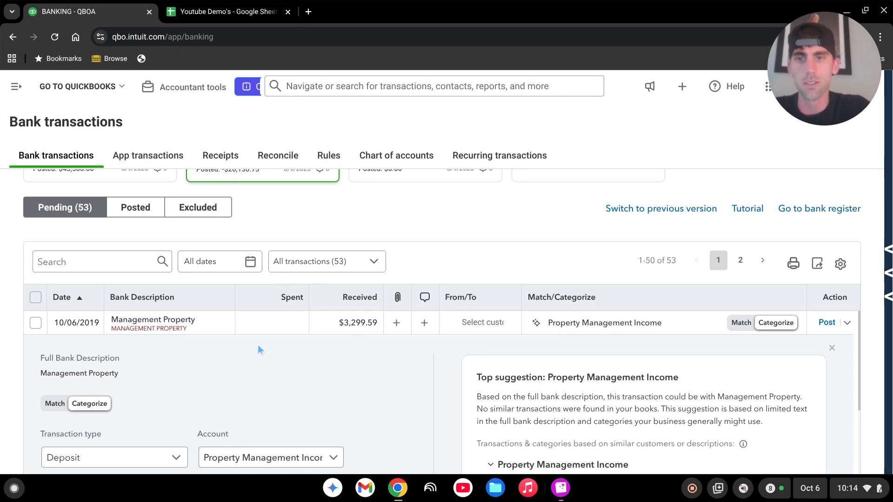
Step: Open the Split form for that deposit from the bottom of its details panel
{"action": "scroll", "coordinate": [403, 367], "scroll_direction": "down", "scroll_amount": 1}
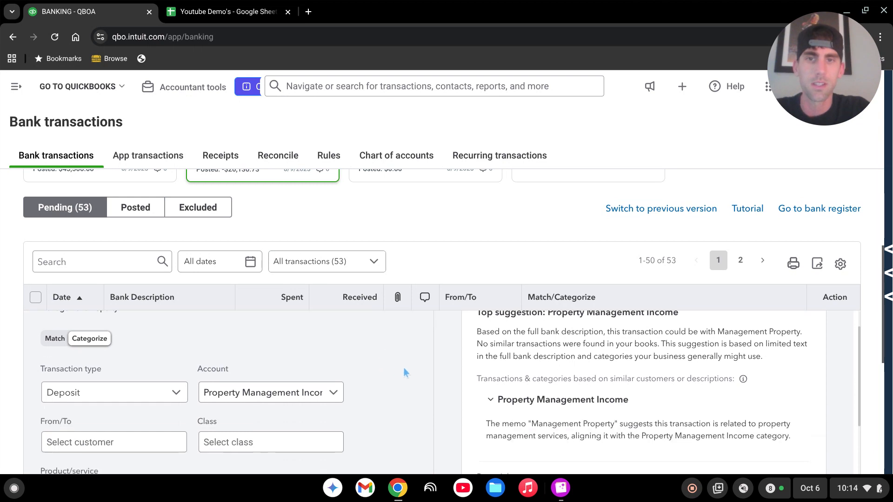
{"action": "scroll", "coordinate": [404, 367], "scroll_direction": "up", "scroll_amount": 1}
{"action": "scroll", "coordinate": [264, 341], "scroll_direction": "down", "scroll_amount": 3}
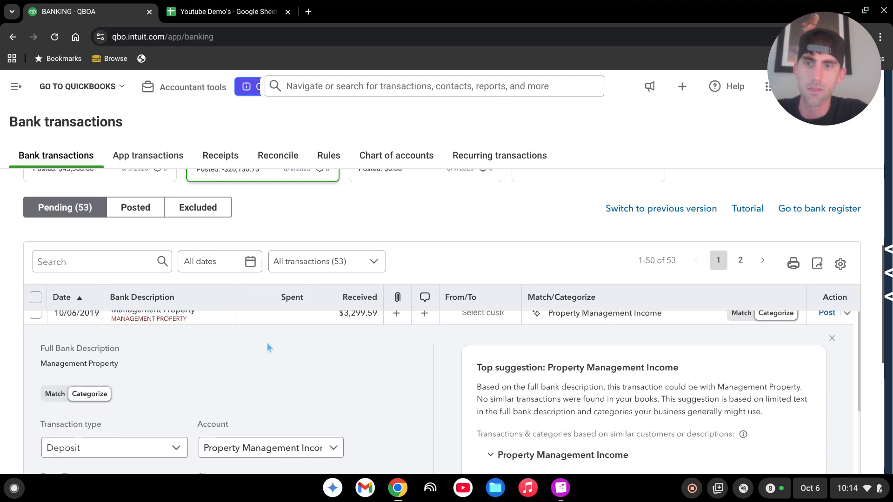
{"action": "scroll", "coordinate": [352, 350], "scroll_direction": "down", "scroll_amount": 6}
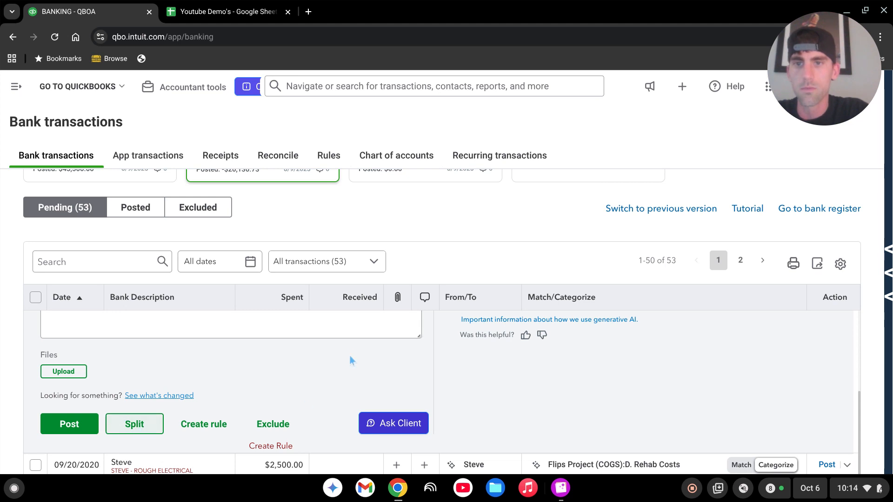
{"action": "scroll", "coordinate": [350, 372], "scroll_direction": "up", "scroll_amount": 8}
{"action": "scroll", "coordinate": [273, 360], "scroll_direction": "up", "scroll_amount": 3}
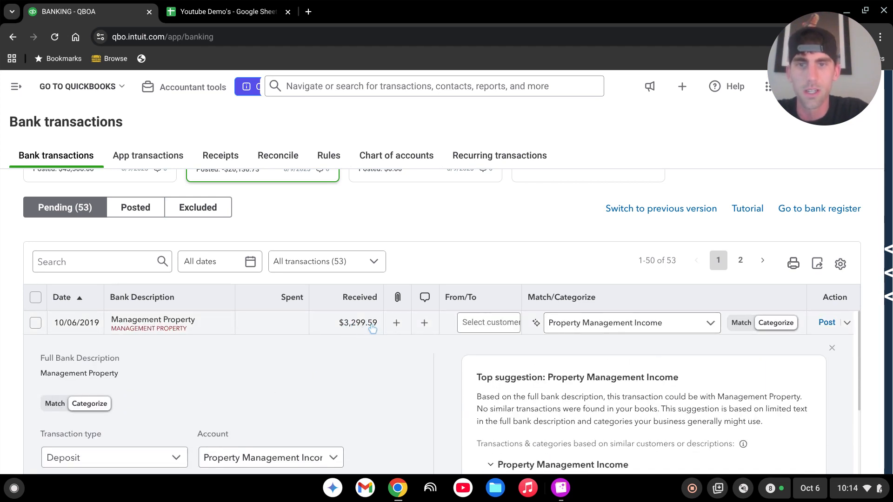
{"action": "scroll", "coordinate": [374, 351], "scroll_direction": "down", "scroll_amount": 2}
{"action": "scroll", "coordinate": [376, 353], "scroll_direction": "down", "scroll_amount": 5}
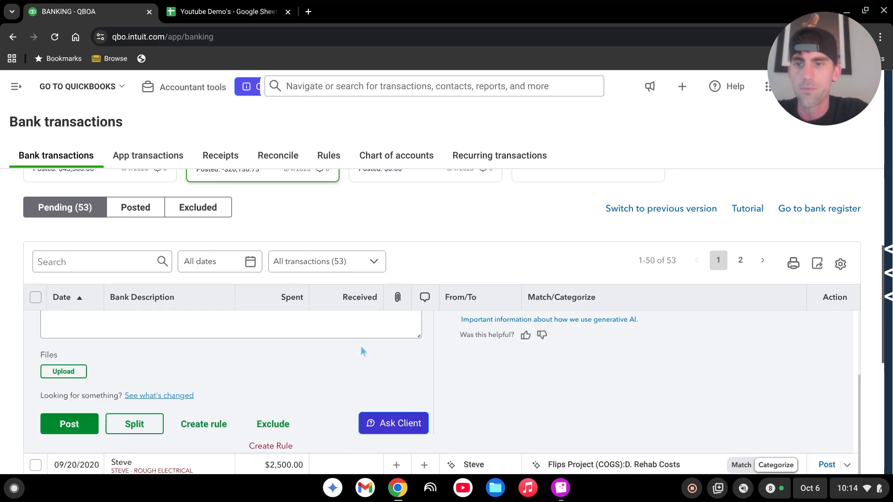
{"action": "left_click", "coordinate": [141, 426]}
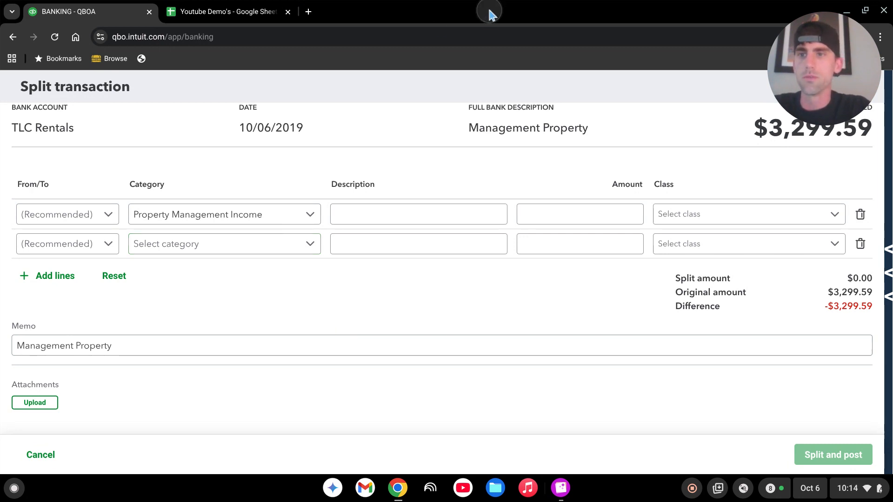
Step: Snap the browser beside the statement and fill line one: Rental Income, 6,687.87, class 101 Main St
{"action": "left_click_drag", "start_coordinate": [489, 15], "coordinate": [2, 109]}
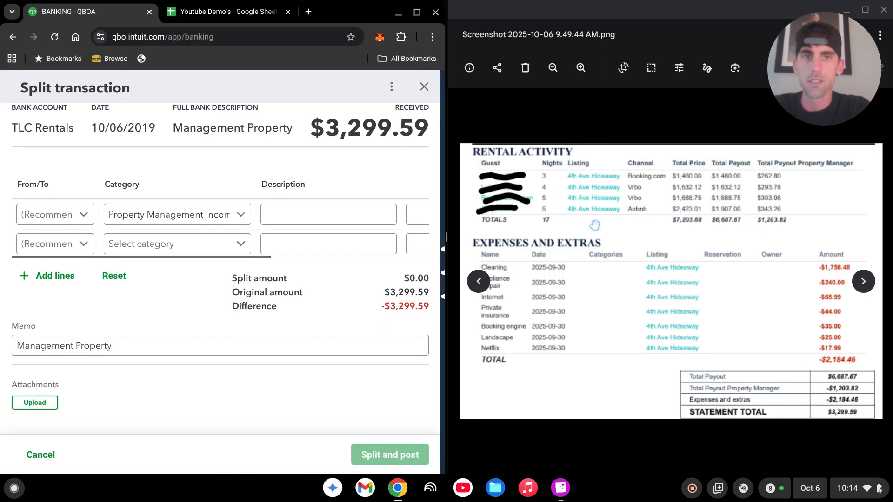
{"action": "left_click", "coordinate": [189, 215]}
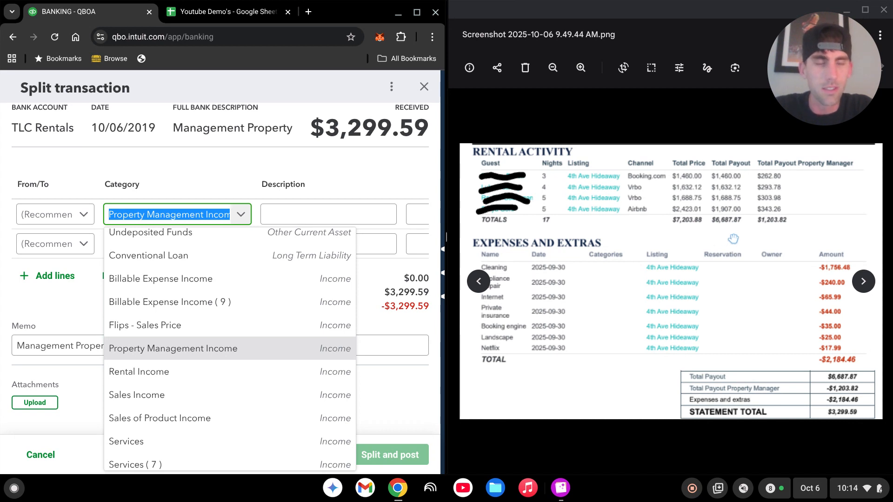
{"action": "type", "text": "rental"}
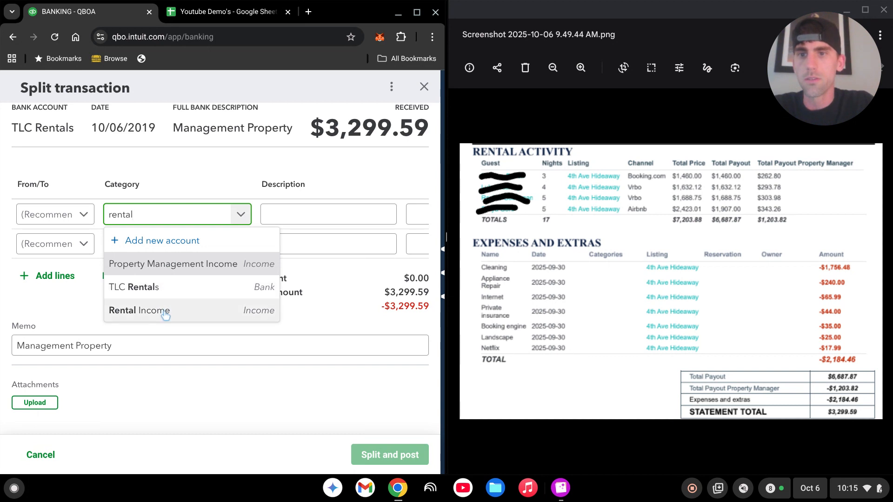
{"action": "left_click", "coordinate": [163, 312]}
{"action": "left_click", "coordinate": [318, 216]}
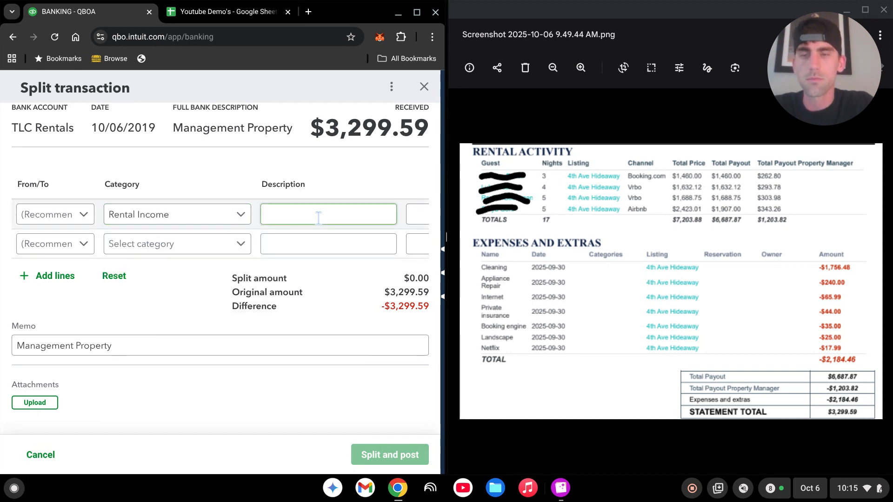
{"action": "key", "text": "Tab"}
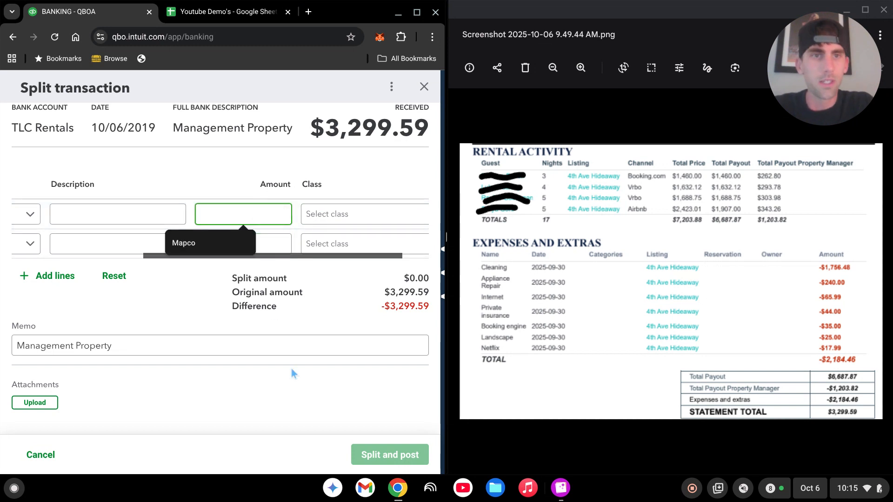
{"action": "type", "text": "6,687."}
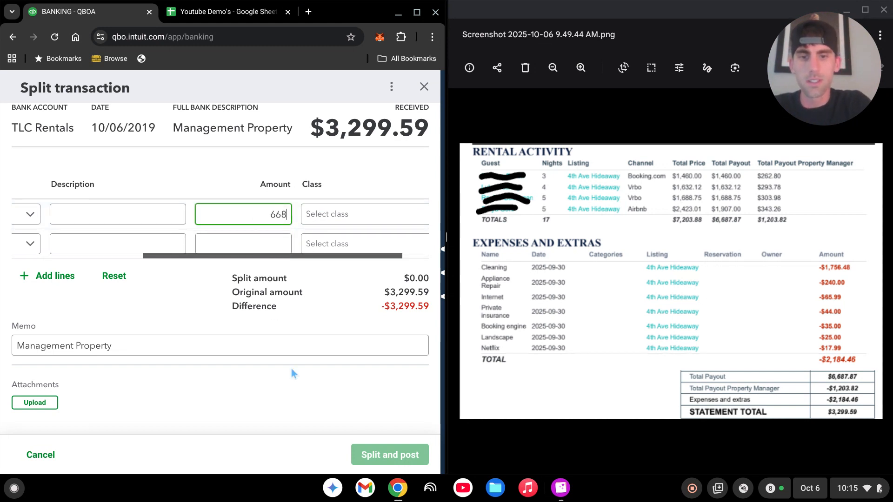
{"action": "type", "text": "87"}
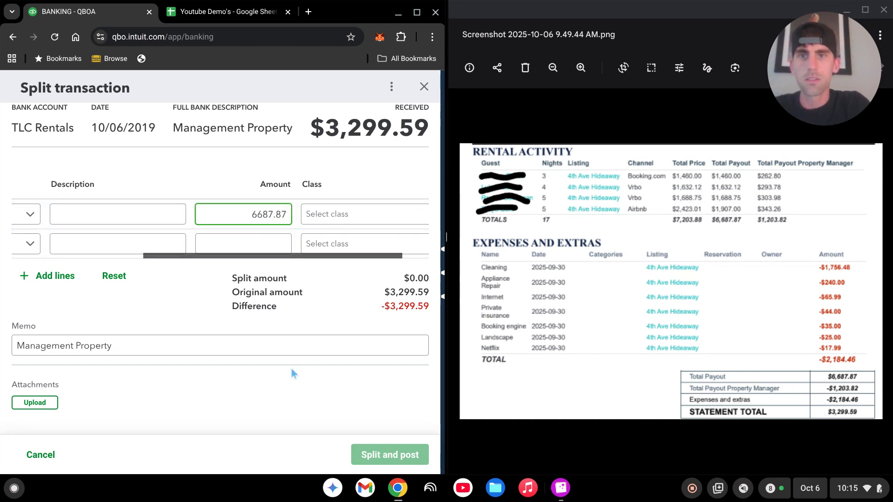
{"action": "key", "text": "Tab"}
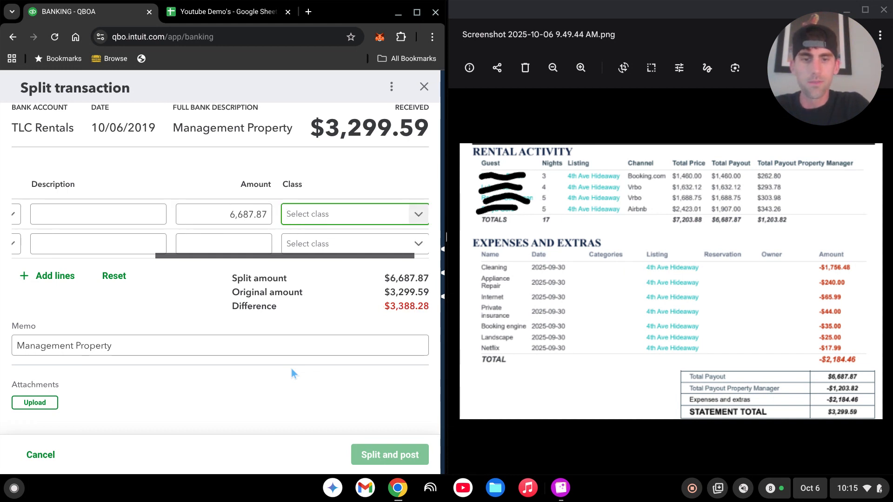
{"action": "type", "text": "101"}
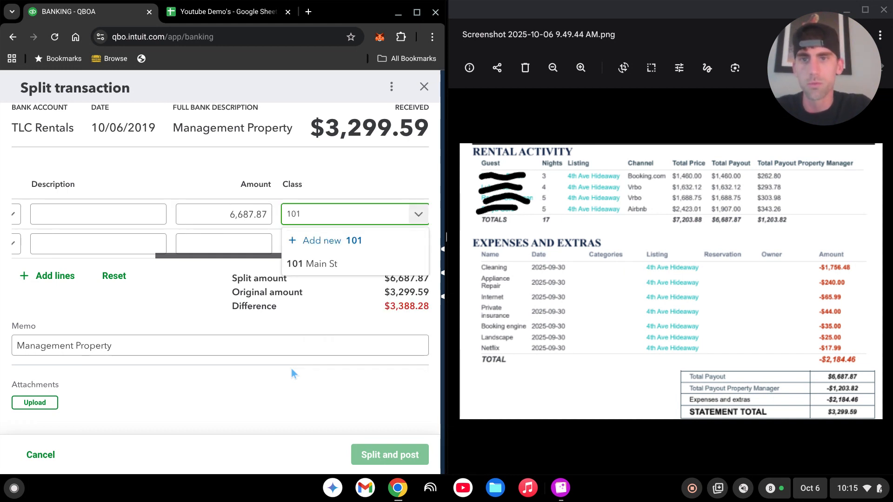
{"action": "left_click", "coordinate": [323, 266]}
{"action": "key", "text": "Tab"}
{"action": "key", "text": "Tab"}
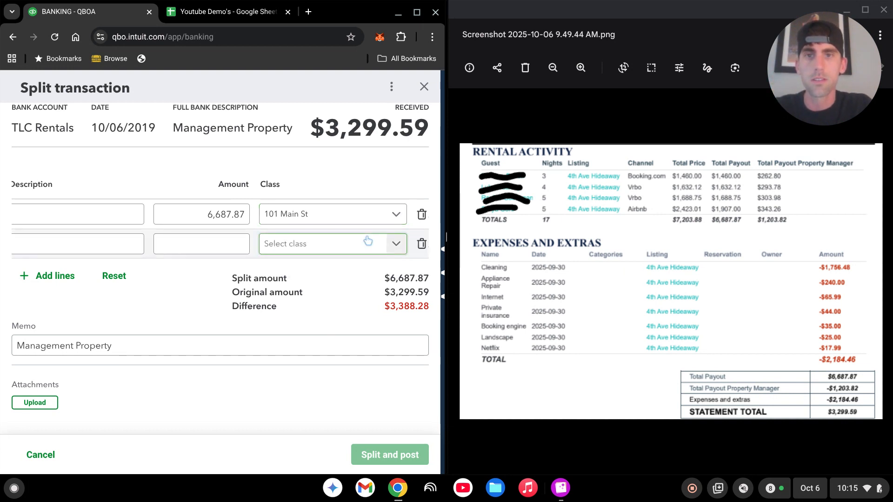
{"action": "key", "text": "Tab"}
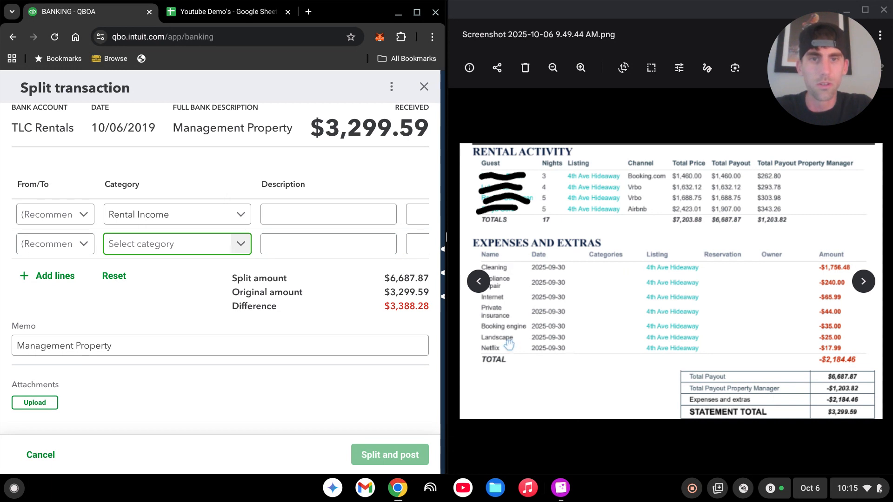
Step: Fill split line two with 05 Cleaning fees, -1,756.48 and class 101 Main St
{"action": "type", "text": "clean"}
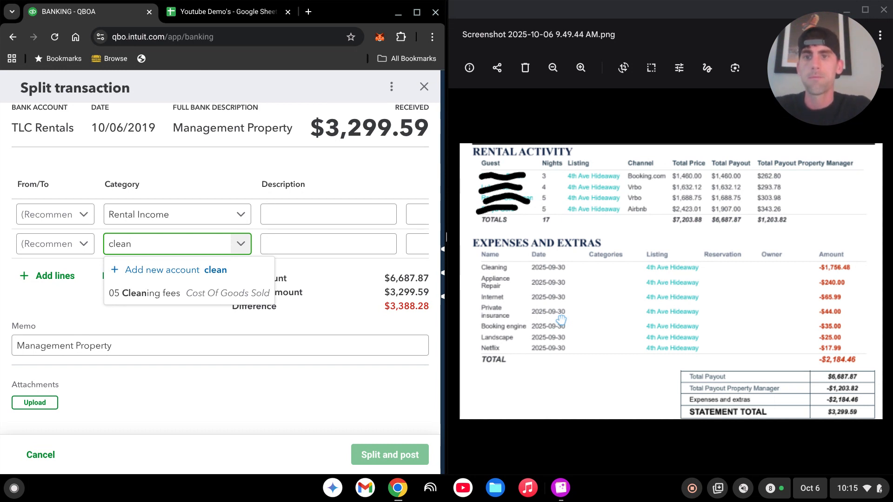
{"action": "left_click", "coordinate": [223, 297]}
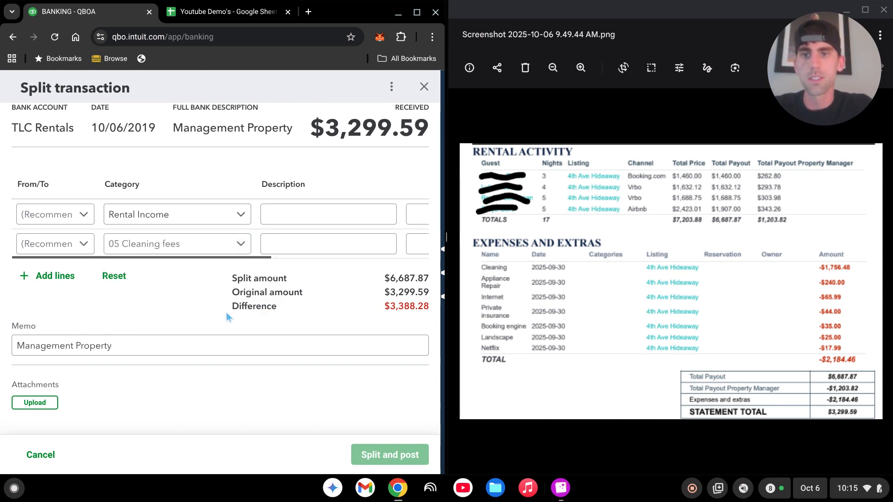
{"action": "left_click", "coordinate": [344, 254]}
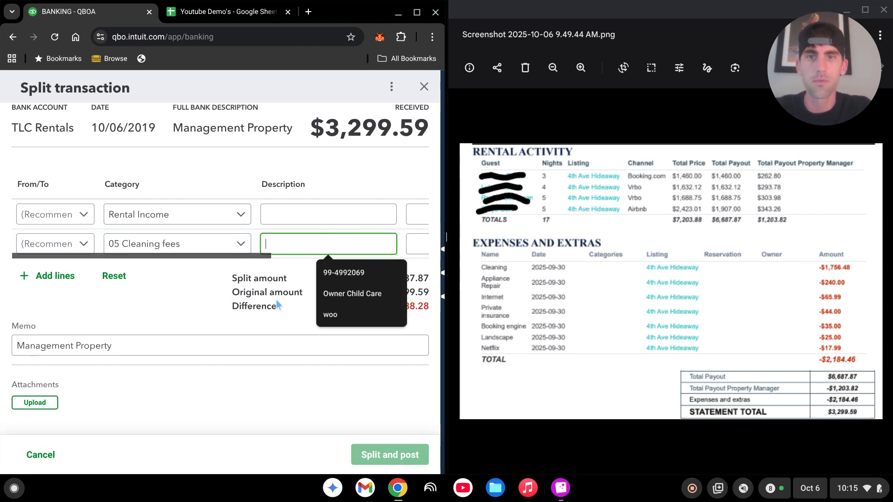
{"action": "key", "text": "Tab"}
{"action": "key", "text": "Tab"}
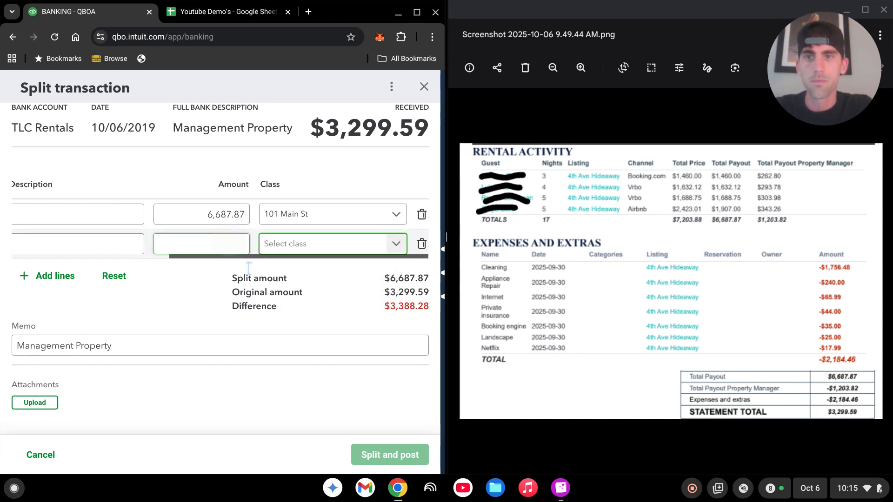
{"action": "key", "text": "shift+Tab"}
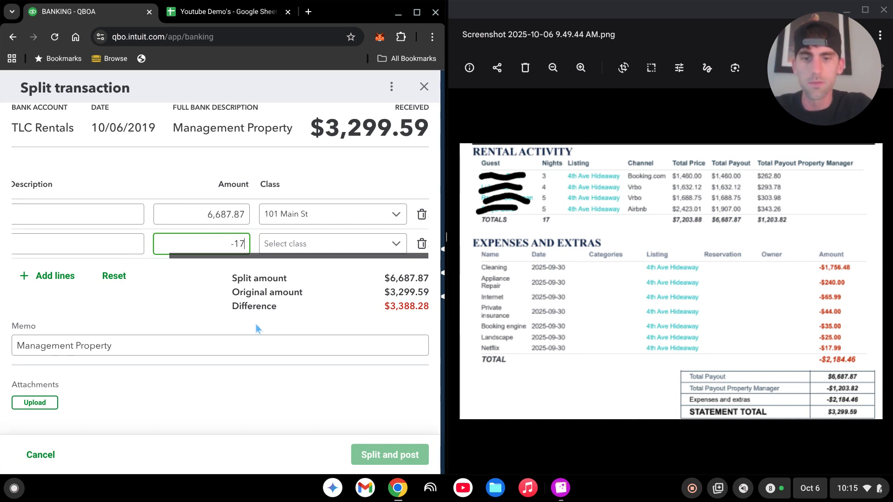
{"action": "type", "text": "56.48"}
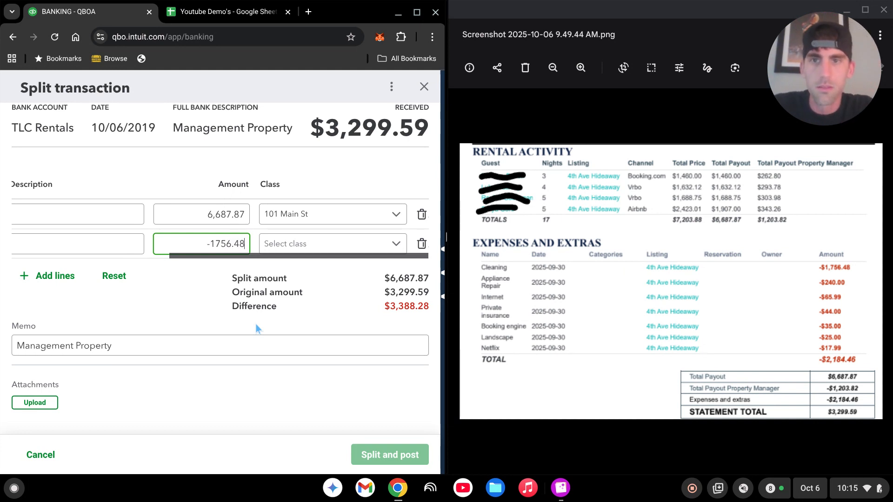
{"action": "key", "text": "Tab"}
{"action": "type", "text": "101"}
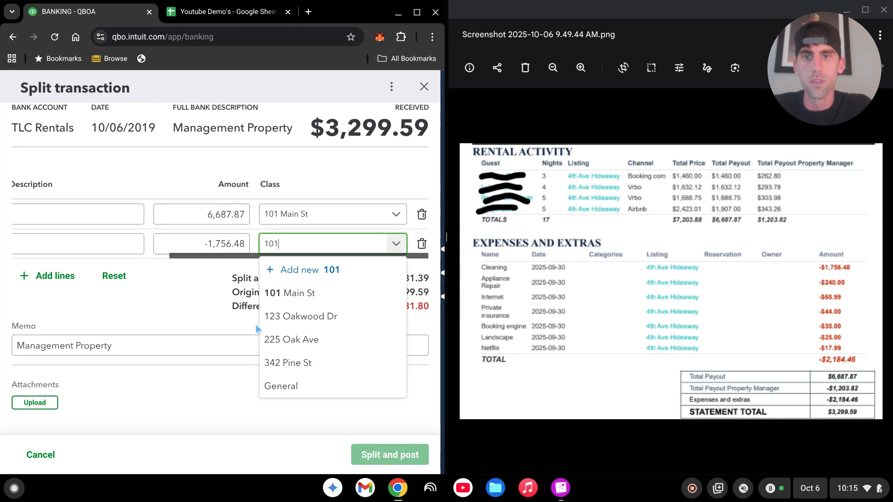
{"action": "left_click", "coordinate": [319, 297]}
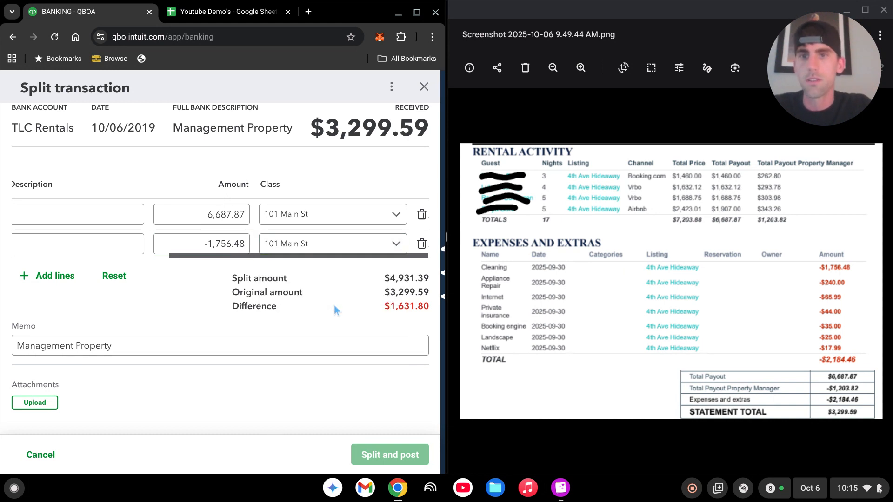
{"action": "key", "text": "Tab"}
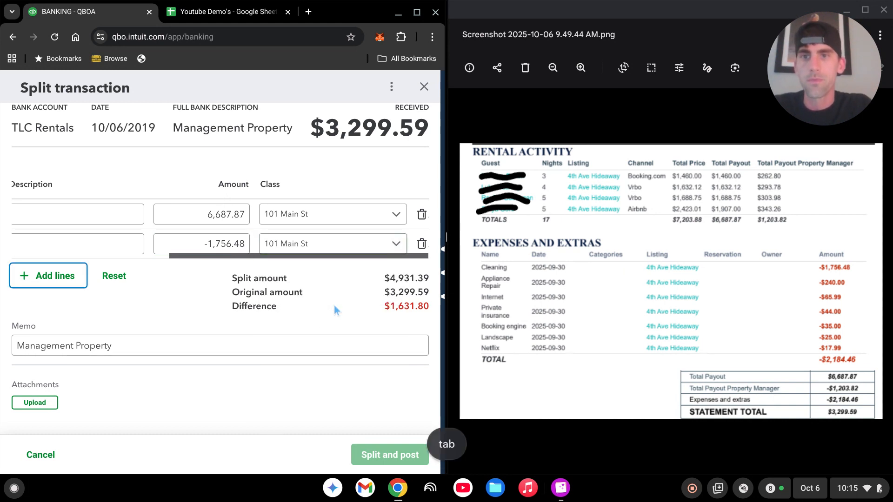
Step: Add two more blank split lines to the transaction
{"action": "left_click", "coordinate": [48, 276]}
{"action": "scroll", "coordinate": [186, 298], "scroll_direction": "left", "scroll_amount": 5}
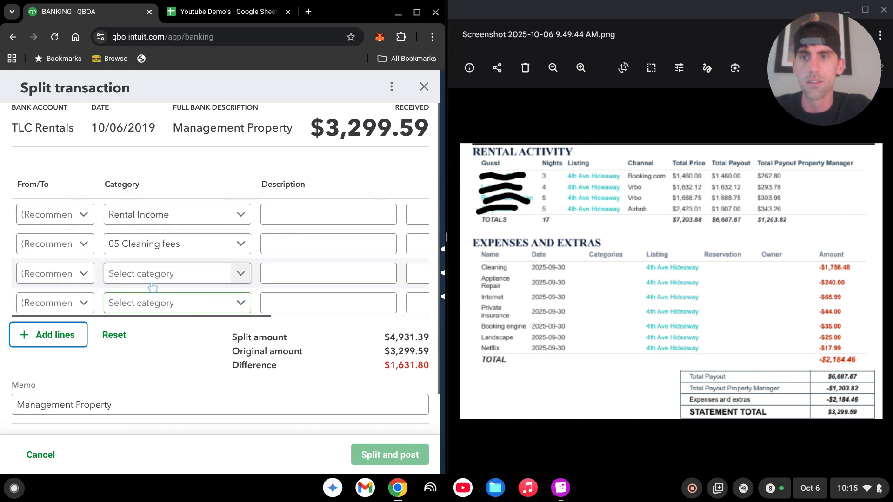
{"action": "left_click", "coordinate": [168, 279]}
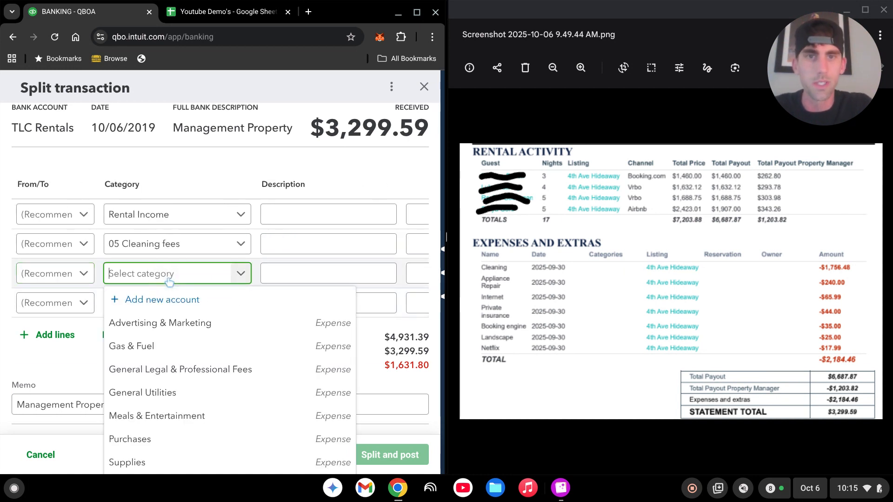
Step: Categorise line three as 10 Repairs & Maintenance and line four as 12 Utilities (Internet), adding two lines
{"action": "type", "text": "repair"}
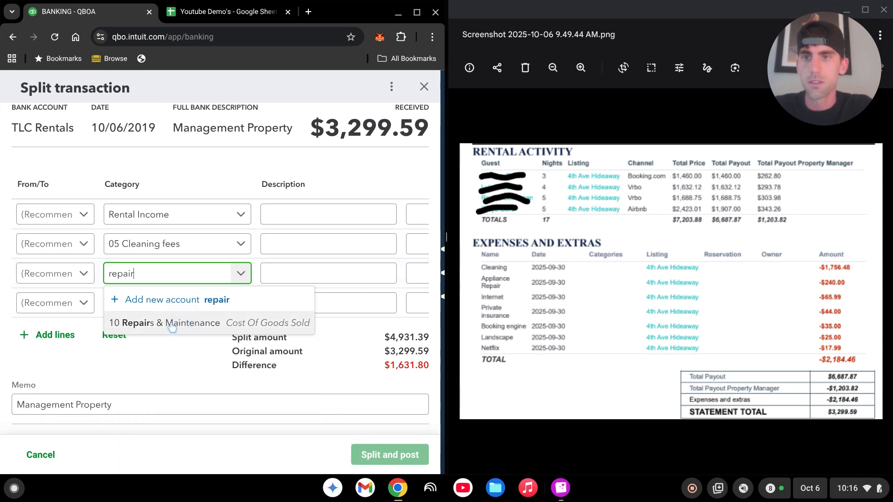
{"action": "left_click", "coordinate": [172, 324]}
{"action": "left_click", "coordinate": [163, 303]}
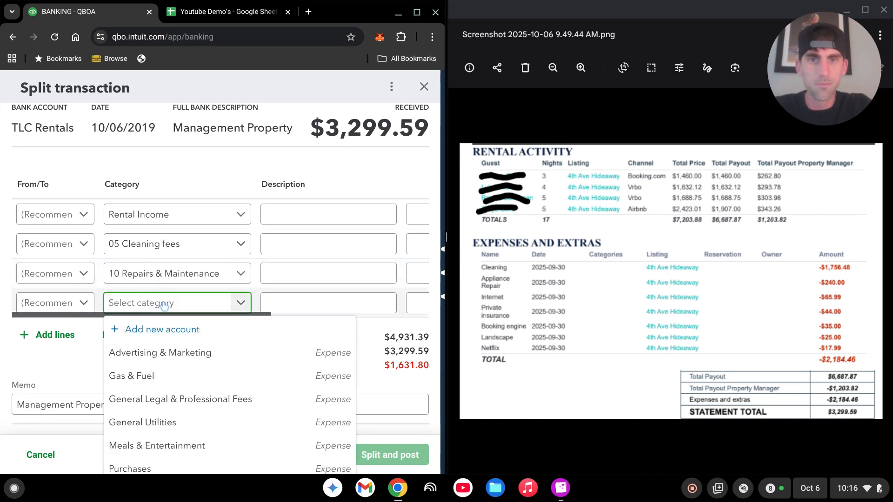
{"action": "type", "text": "utili"}
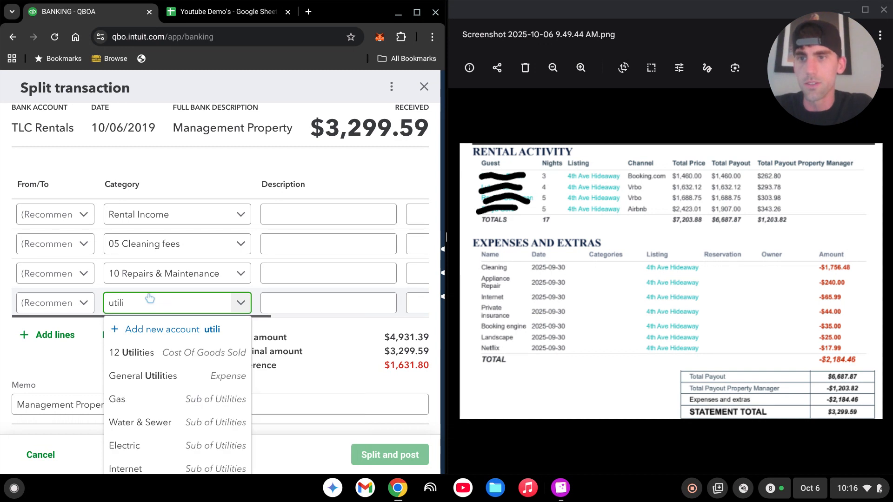
{"action": "key", "text": "Tab"}
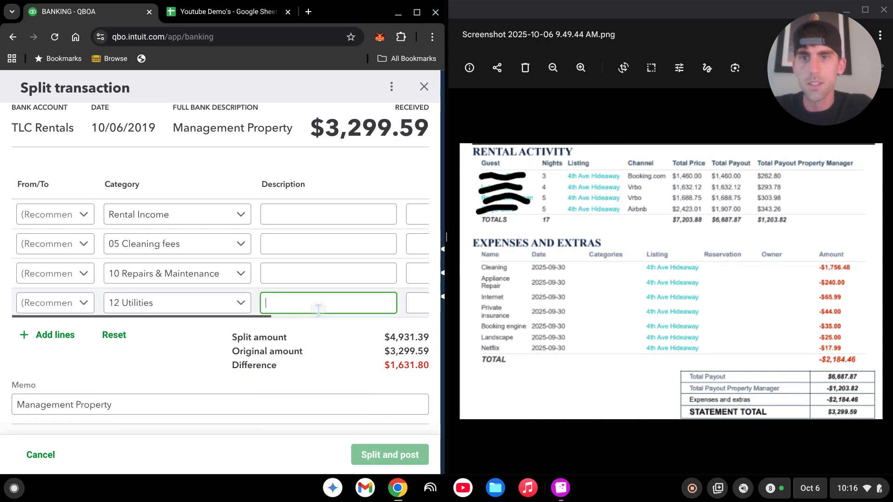
{"action": "type", "text": "Internet"}
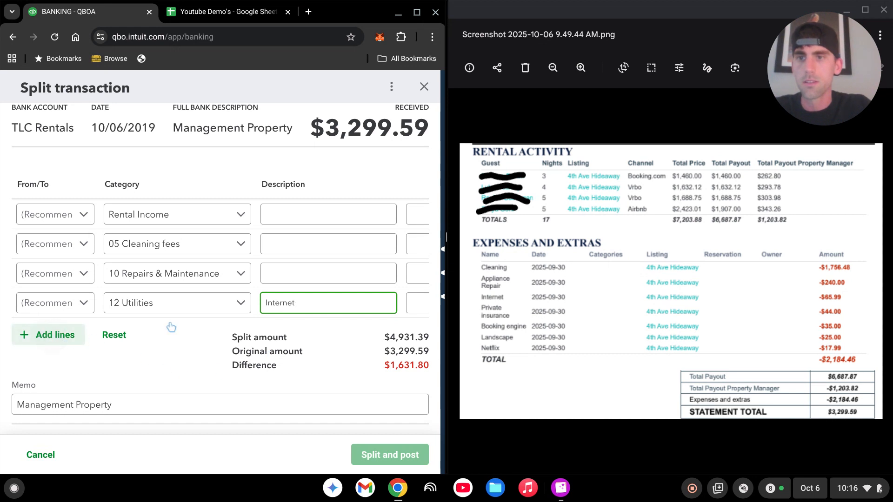
{"action": "left_click", "coordinate": [318, 274]}
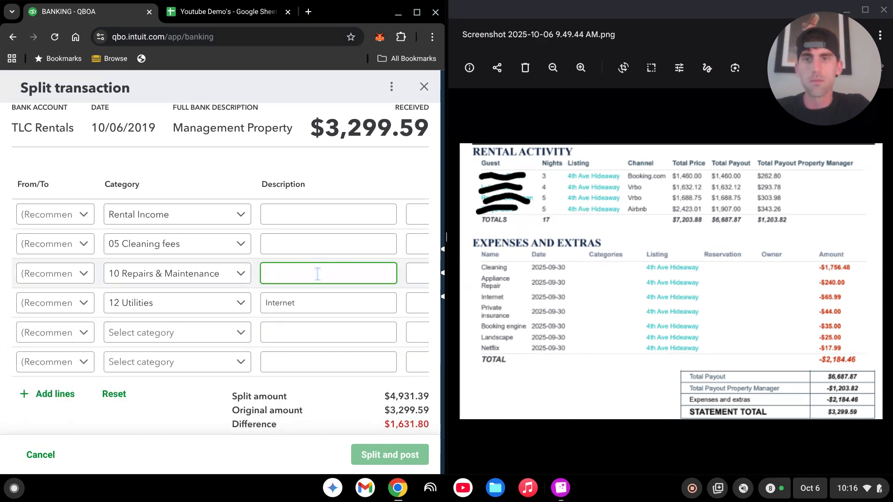
Step: Describe line three as Dishwasher and categorise line five as Private Mortgage Insurance
{"action": "type", "text": "Dishwasher"}
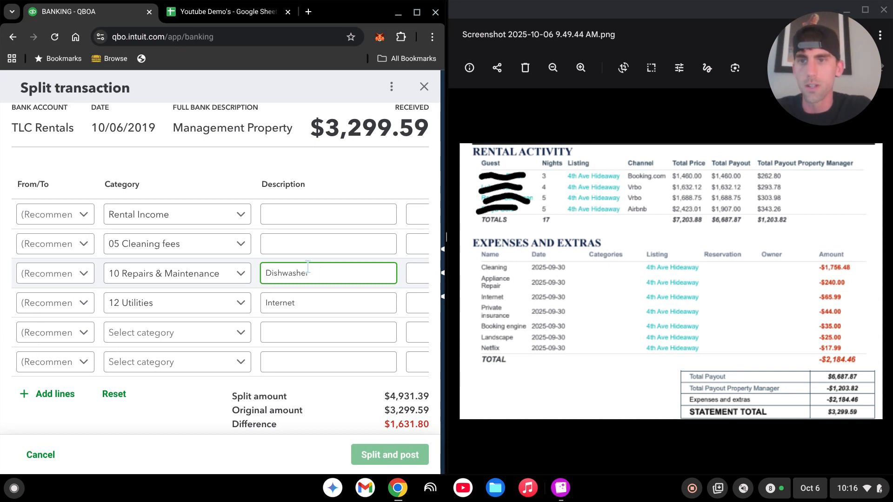
{"action": "left_click", "coordinate": [190, 340]}
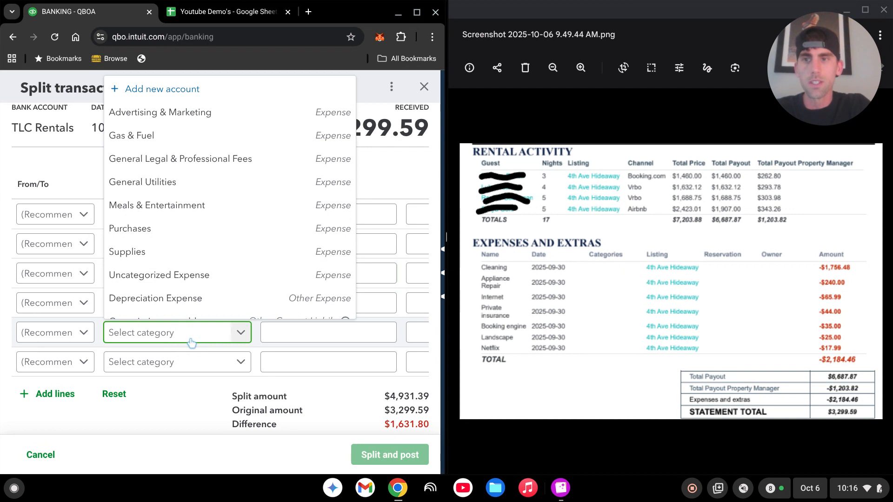
{"action": "type", "text": "insur"}
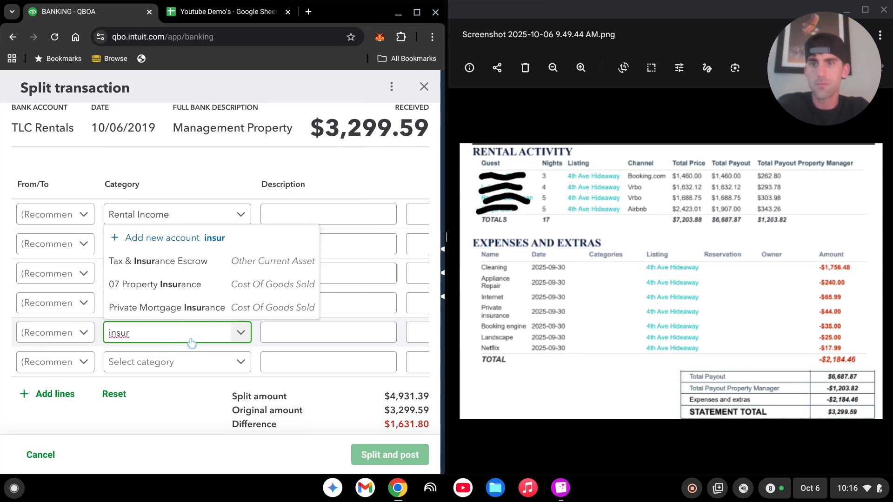
{"action": "left_click", "coordinate": [222, 308]}
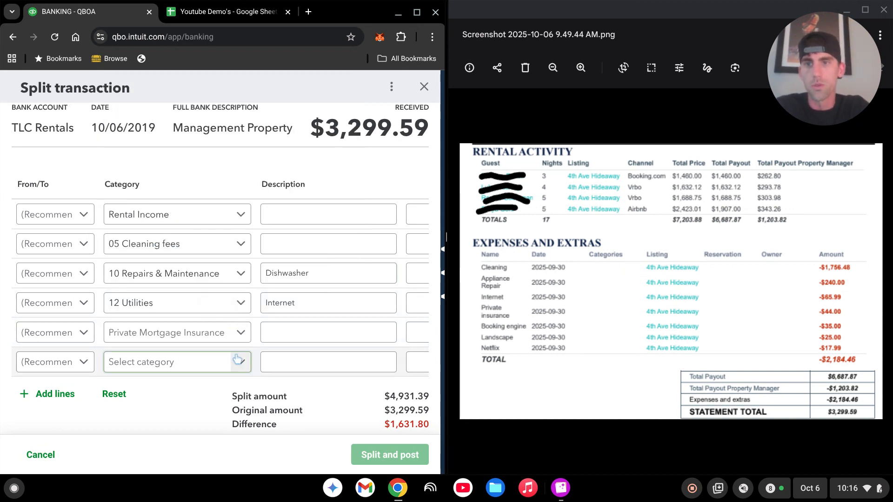
{"action": "left_click", "coordinate": [331, 333]}
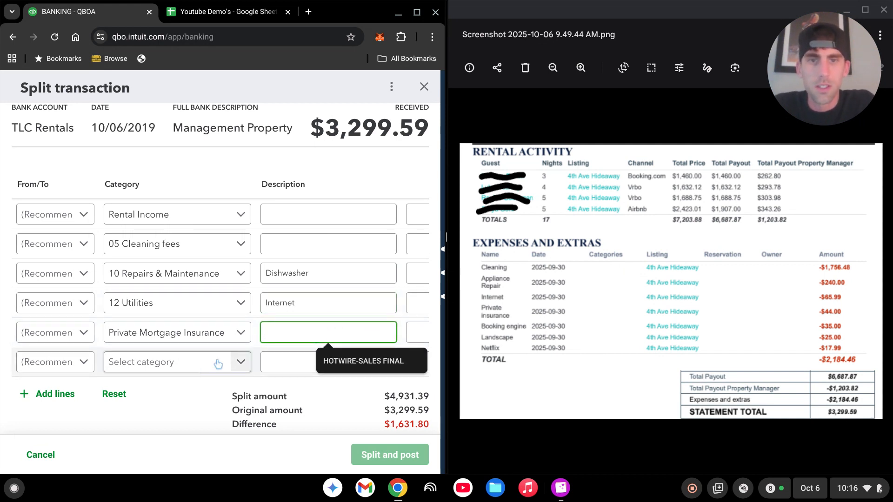
Step: Set line six to Booking Fees described Booking.com, then add two more lines
{"action": "left_click", "coordinate": [196, 371]}
{"action": "type", "text": "bo"}
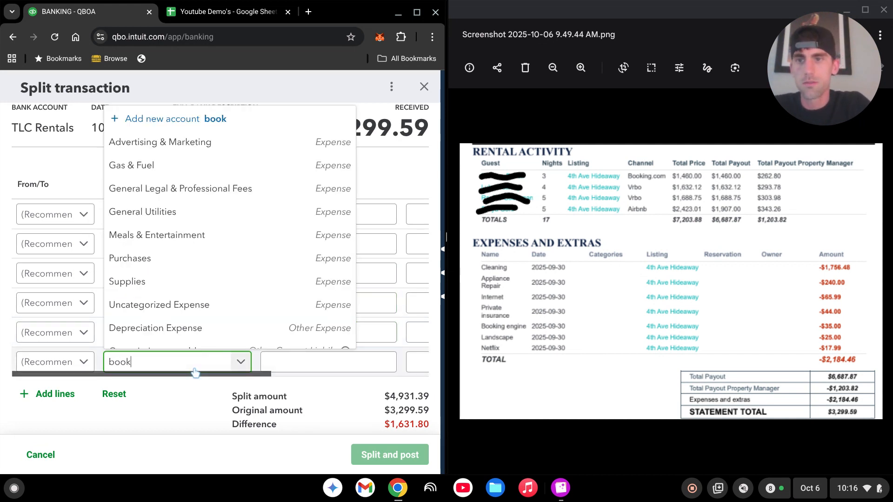
{"action": "type", "text": "ok"}
{"action": "left_click", "coordinate": [139, 334]}
{"action": "left_click", "coordinate": [333, 363]}
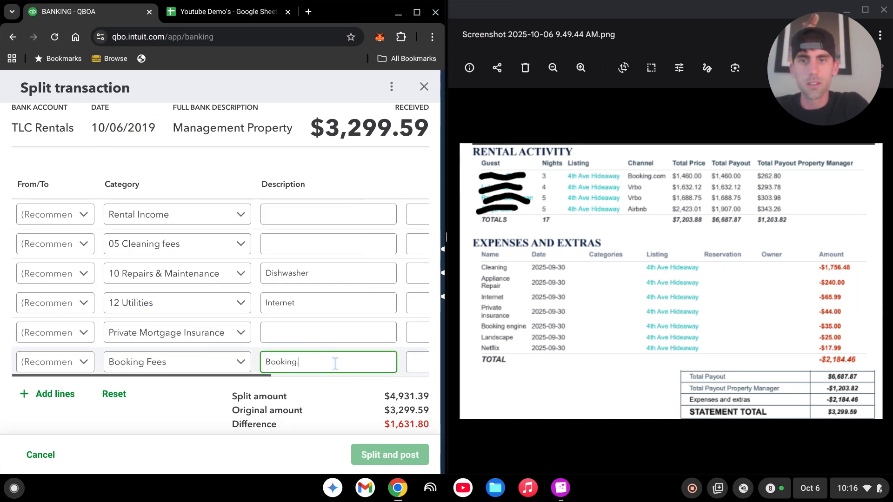
{"action": "type", "text": "Booking.co"}
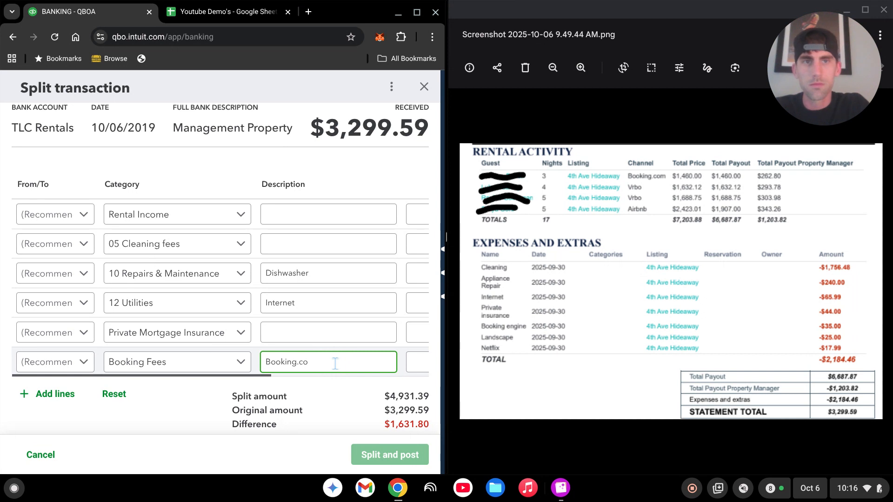
{"action": "type", "text": "m"}
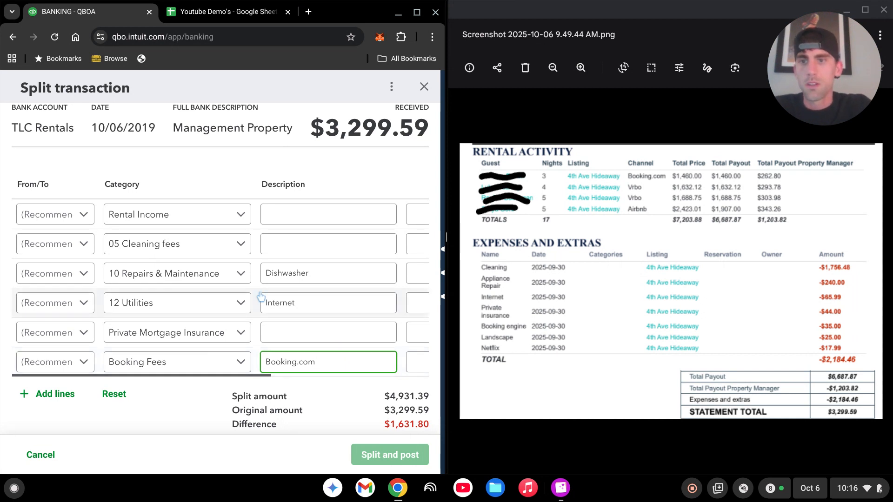
{"action": "left_click", "coordinate": [55, 394]}
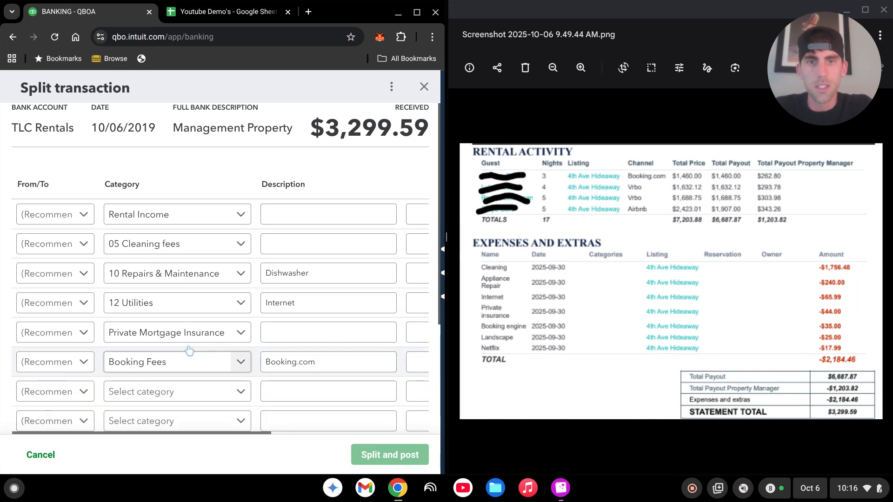
Step: Set line seven to 10 Repairs & Maintenance (Landscaping) and line eight to Memberships & Subscriptions (Netflix)
{"action": "scroll", "coordinate": [199, 339], "scroll_direction": "down", "scroll_amount": 2}
{"action": "left_click", "coordinate": [162, 328]}
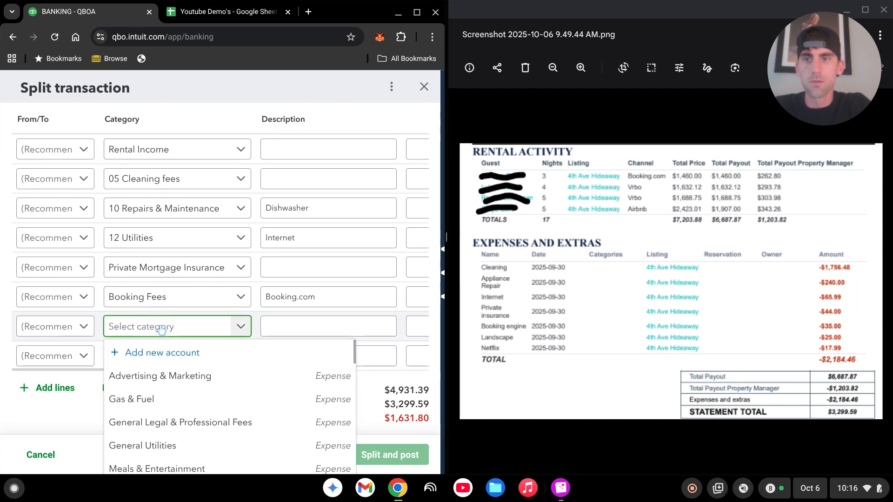
{"action": "type", "text": "repair"}
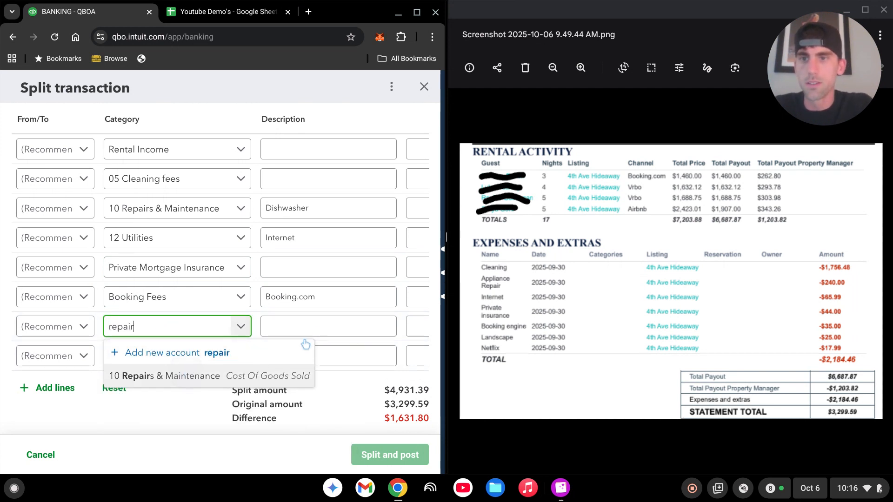
{"action": "left_click", "coordinate": [319, 326]}
{"action": "type", "text": "Lands"}
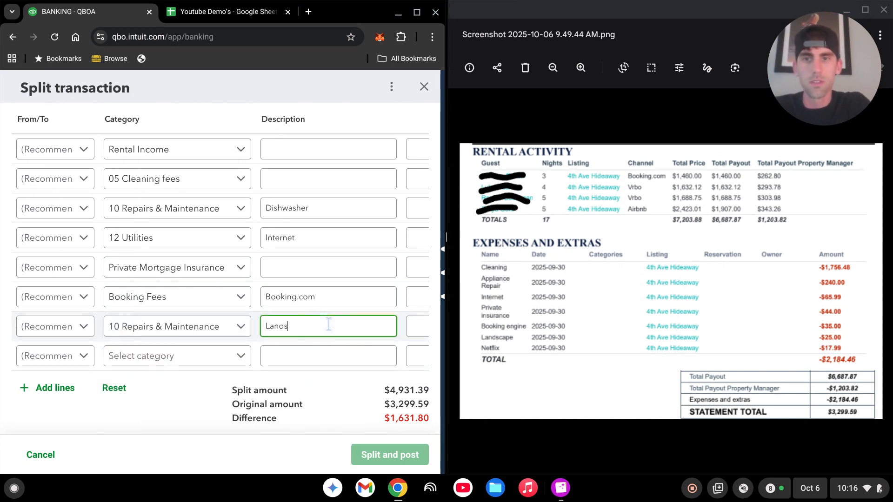
{"action": "type", "text": "caping"}
{"action": "left_click", "coordinate": [181, 359]}
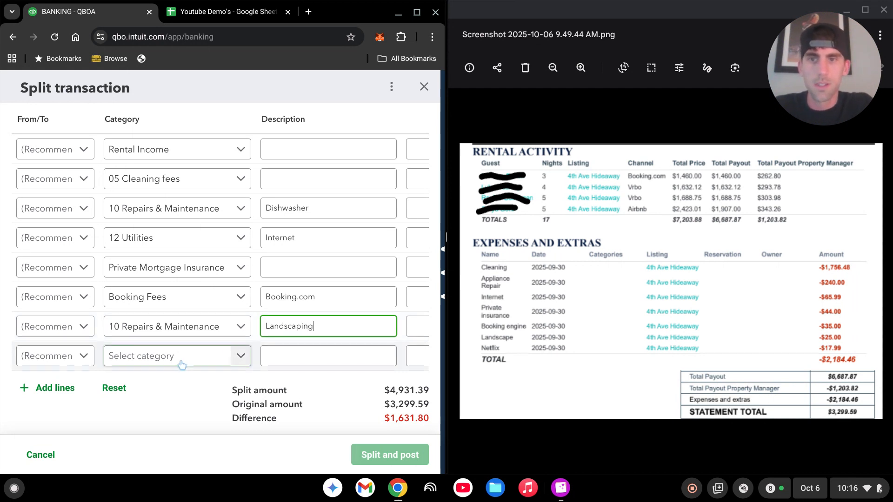
{"action": "type", "text": "member"}
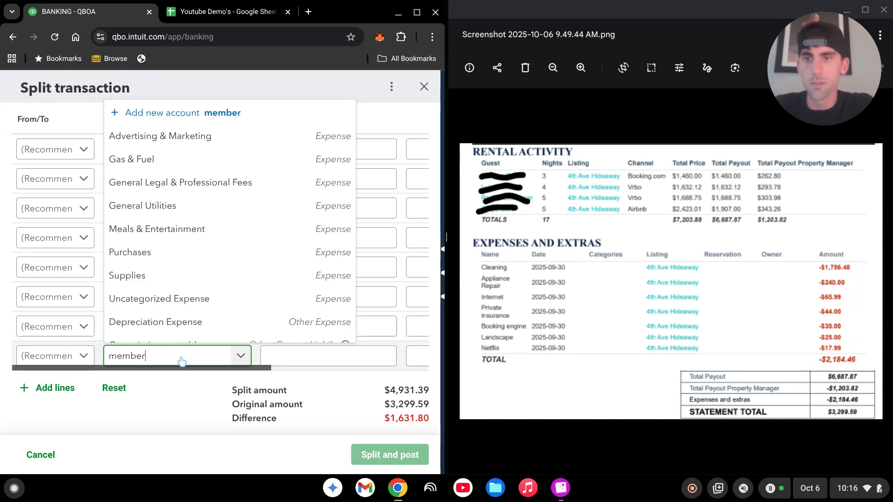
{"action": "left_click", "coordinate": [320, 362]}
{"action": "type", "text": "Netflix"}
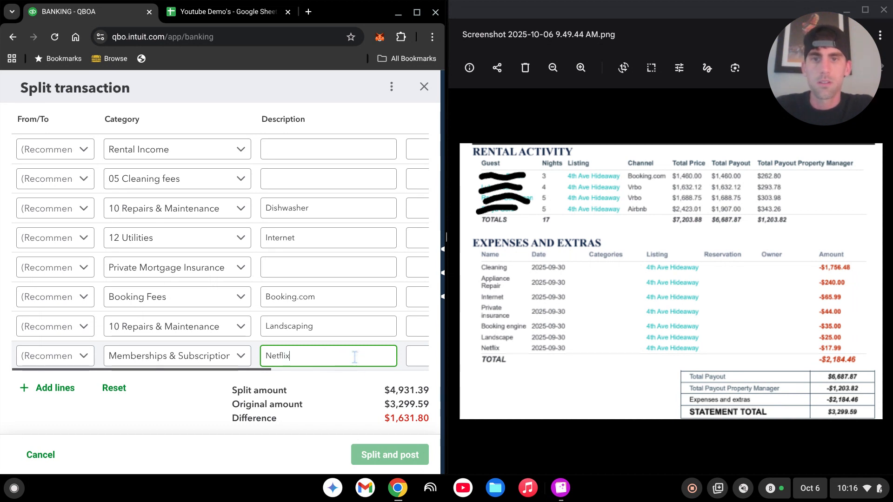
{"action": "scroll", "coordinate": [350, 265], "scroll_direction": "right", "scroll_amount": 5}
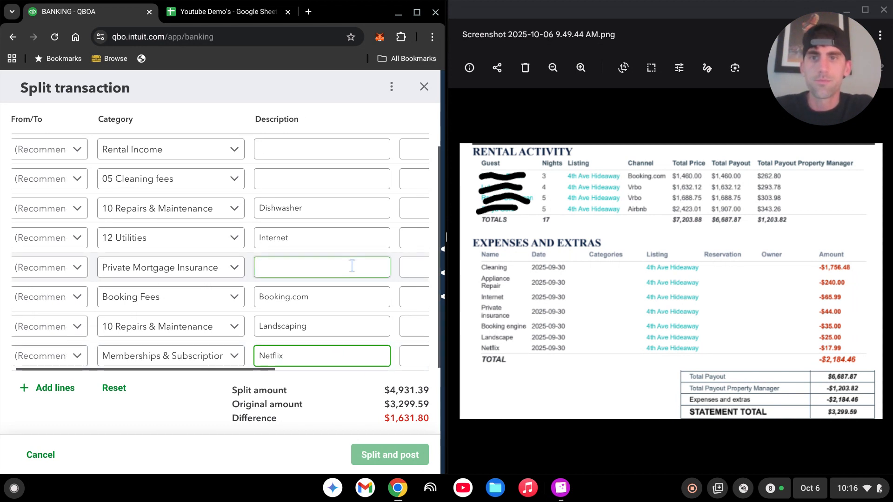
{"action": "scroll", "coordinate": [352, 266], "scroll_direction": "right", "scroll_amount": 2}
Step: Enter amounts -240.00, -65.99, -44.00, -35.00, -25.00 and -17.99 for Dishwasher through Netflix
{"action": "left_click", "coordinate": [251, 208]}
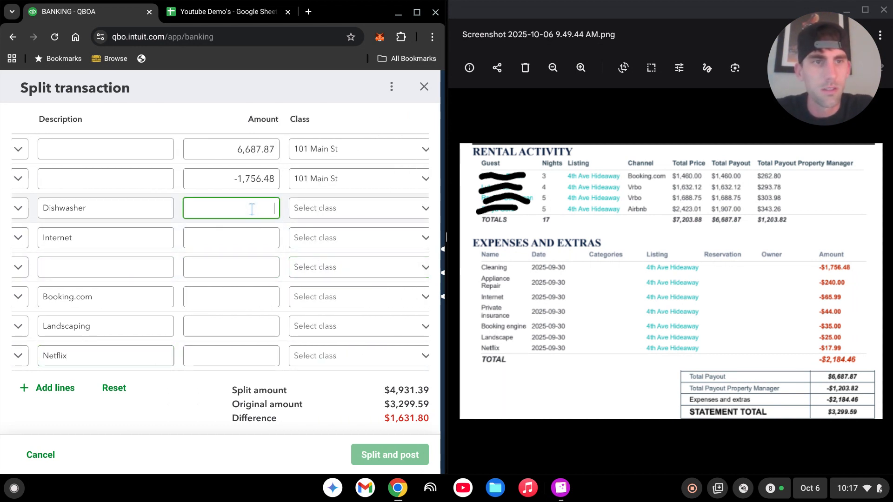
{"action": "type", "text": "-24"}
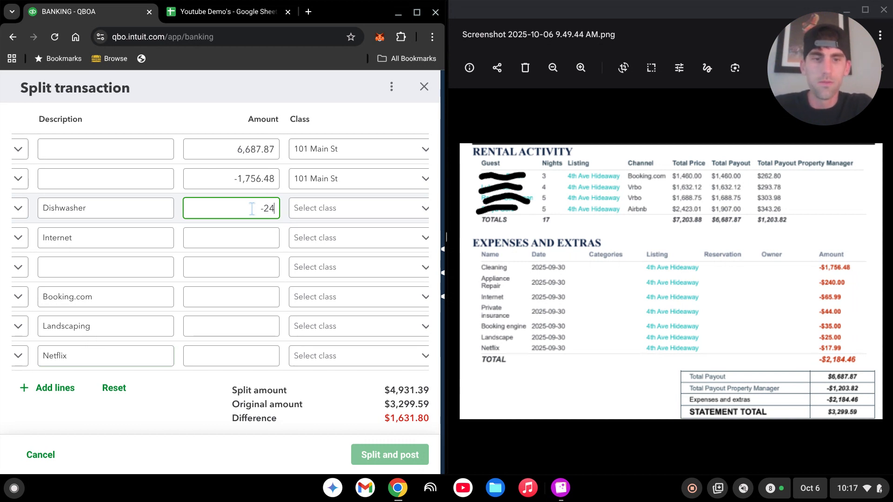
{"action": "type", "text": "0"}
{"action": "left_click", "coordinate": [259, 240]}
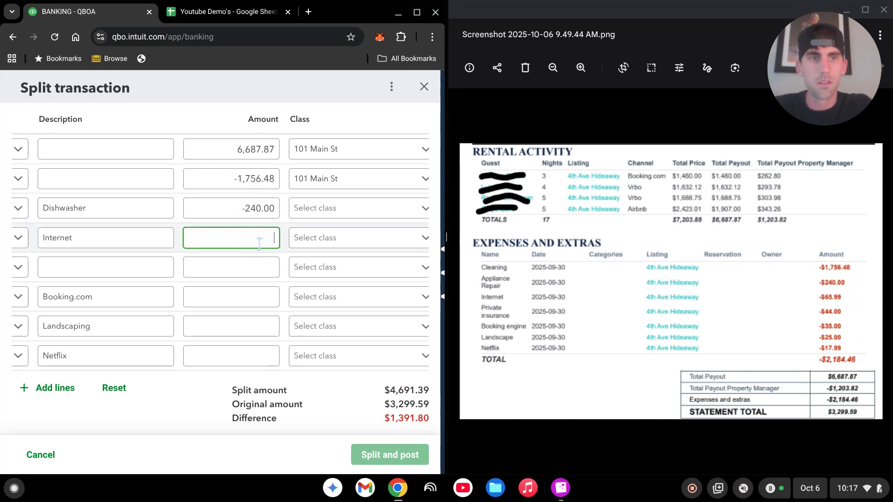
{"action": "type", "text": "-6"}
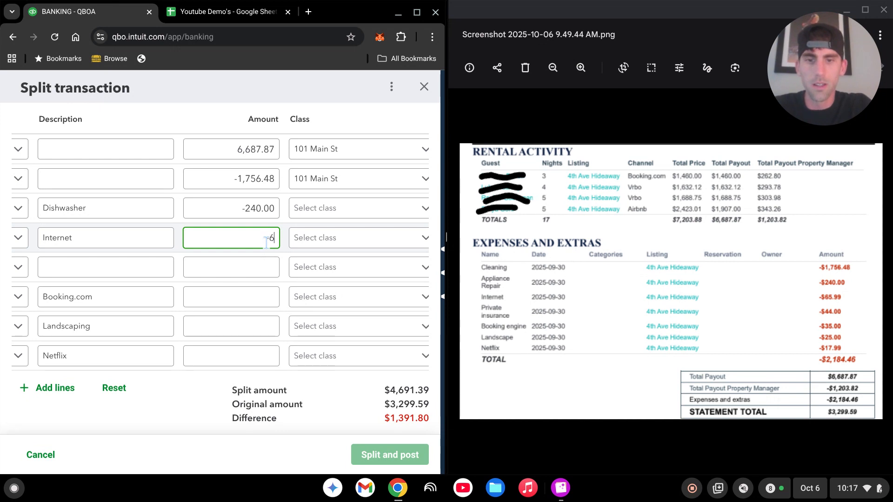
{"action": "type", "text": "5.99"}
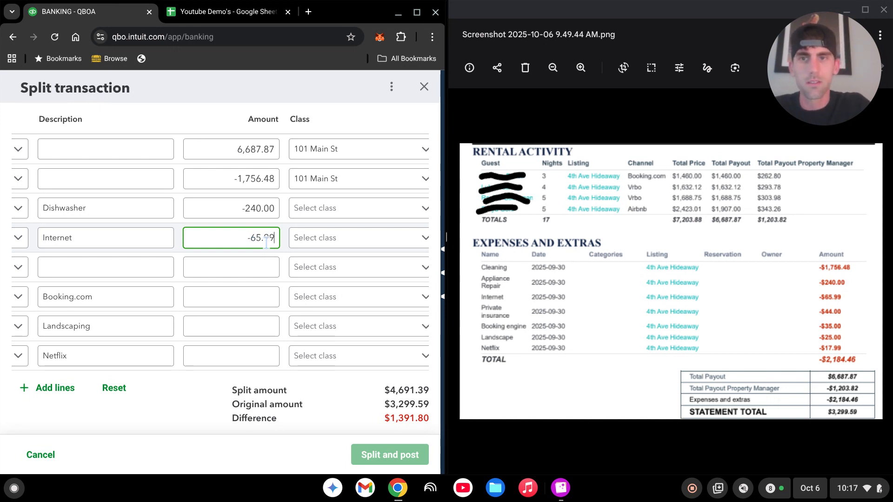
{"action": "left_click", "coordinate": [270, 273]}
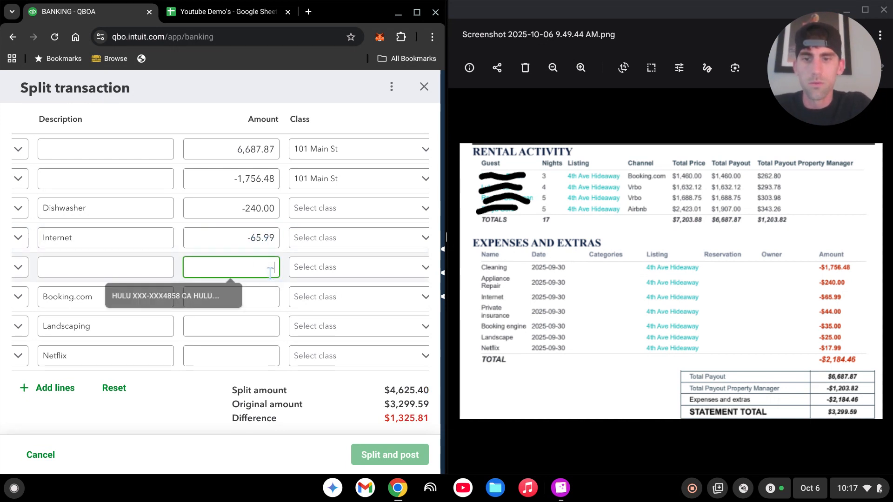
{"action": "type", "text": "-44"}
{"action": "left_click", "coordinate": [262, 295]}
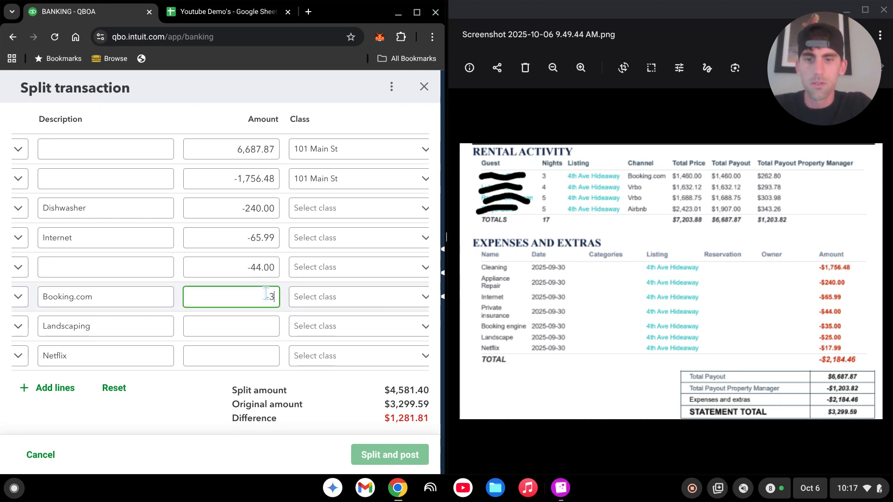
{"action": "left_click", "coordinate": [258, 326]}
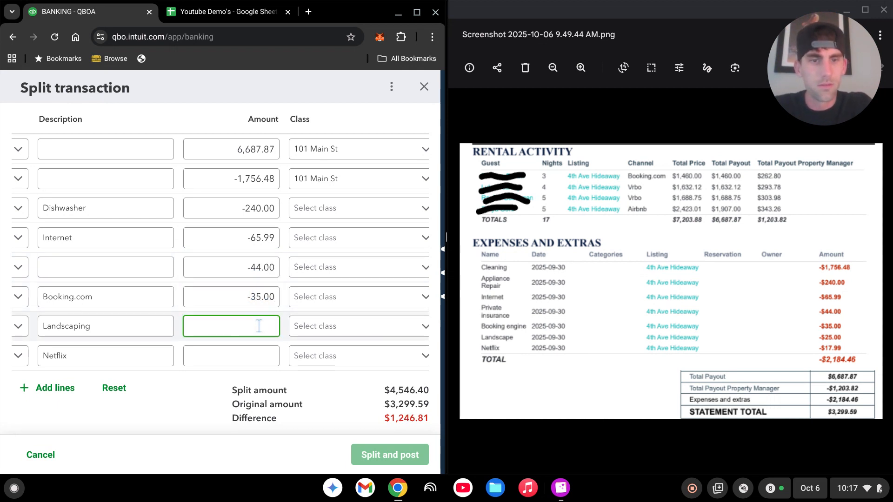
{"action": "type", "text": "-25"}
{"action": "left_click", "coordinate": [270, 356]}
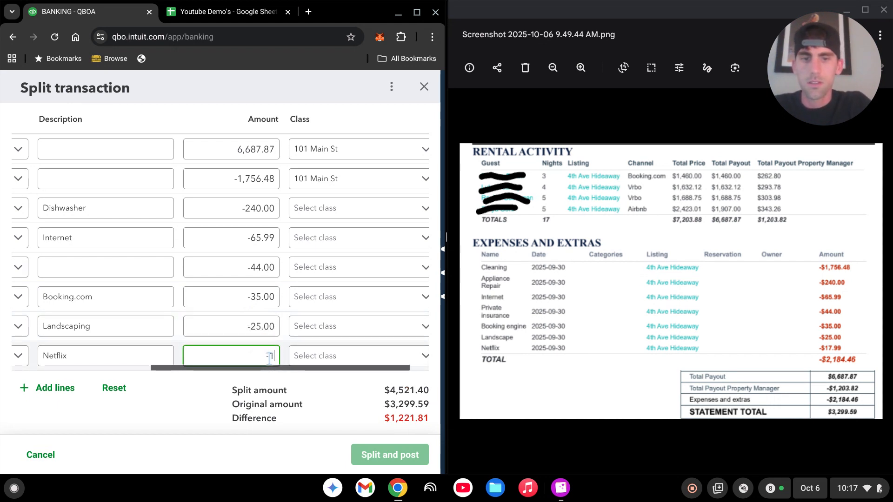
{"action": "type", "text": "-17."}
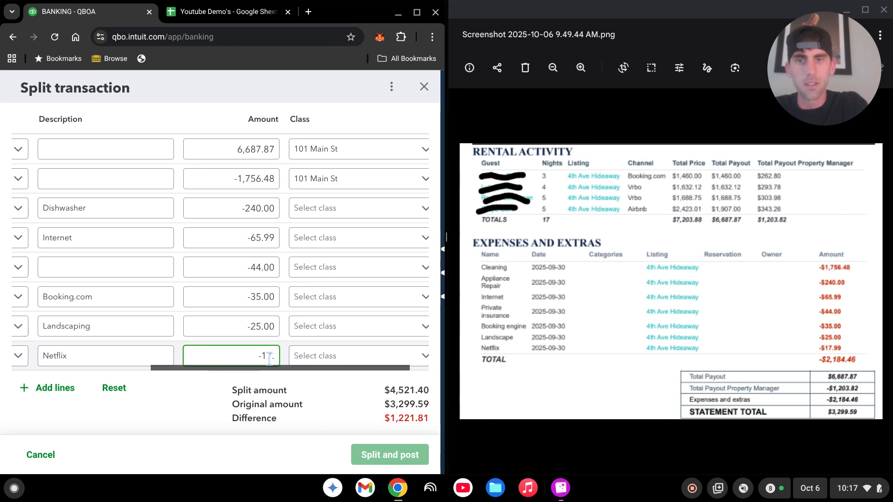
{"action": "type", "text": "99"}
{"action": "left_click", "coordinate": [347, 207]}
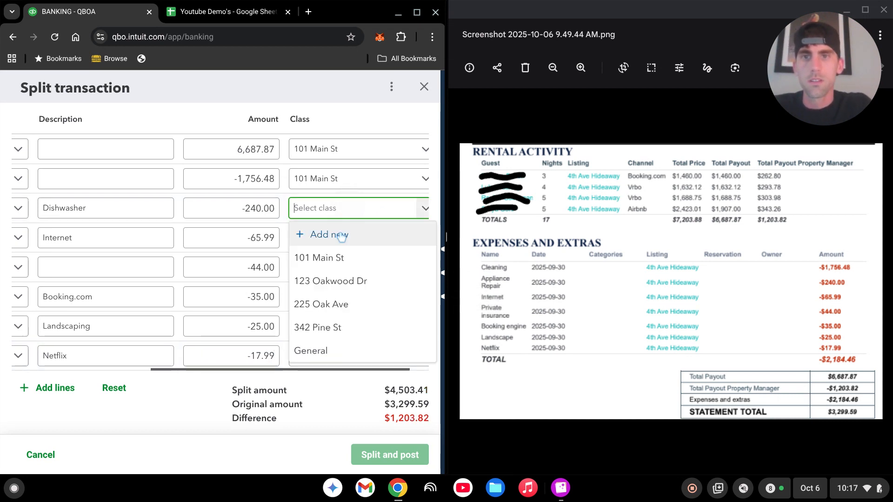
Step: Give the Dishwasher, Internet, insurance, Booking.com, Landscaping and Netflix lines class 101 Main St
{"action": "left_click", "coordinate": [339, 258]}
{"action": "left_click", "coordinate": [342, 238]}
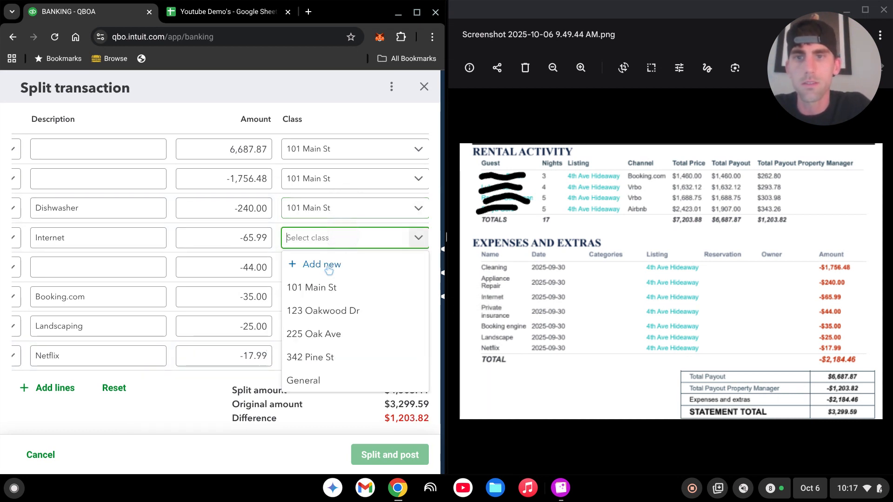
{"action": "left_click", "coordinate": [328, 288]}
{"action": "left_click", "coordinate": [321, 269]}
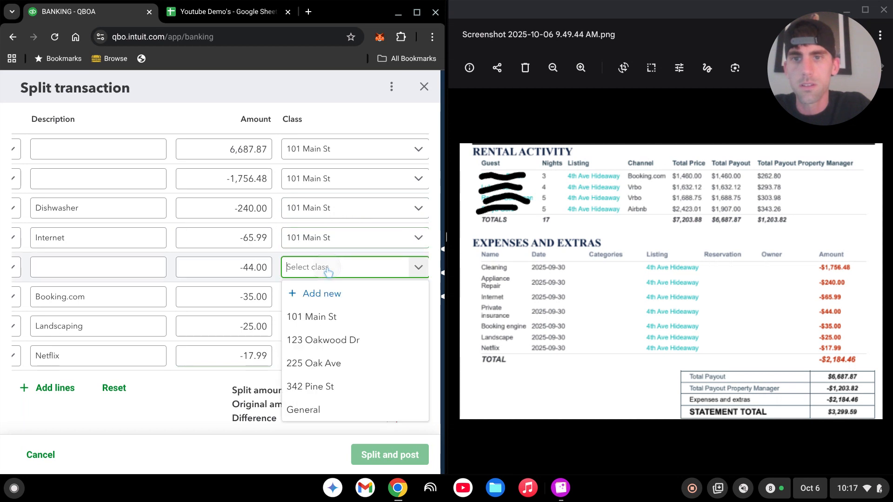
{"action": "left_click", "coordinate": [329, 318]}
{"action": "left_click", "coordinate": [337, 297]}
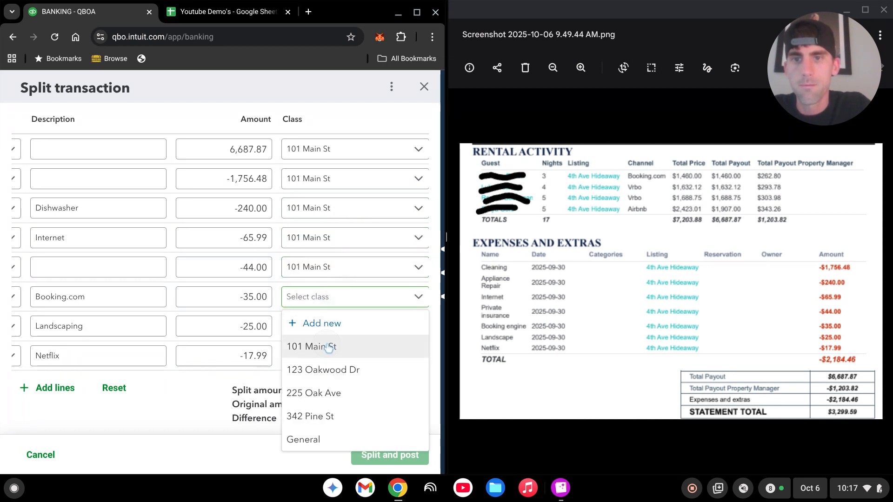
{"action": "left_click", "coordinate": [328, 347]}
{"action": "left_click", "coordinate": [328, 327]}
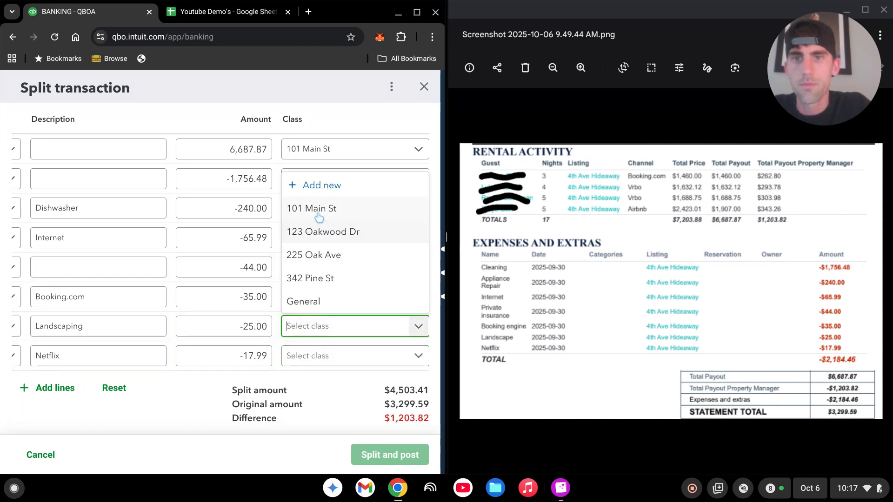
{"action": "left_click", "coordinate": [322, 352]}
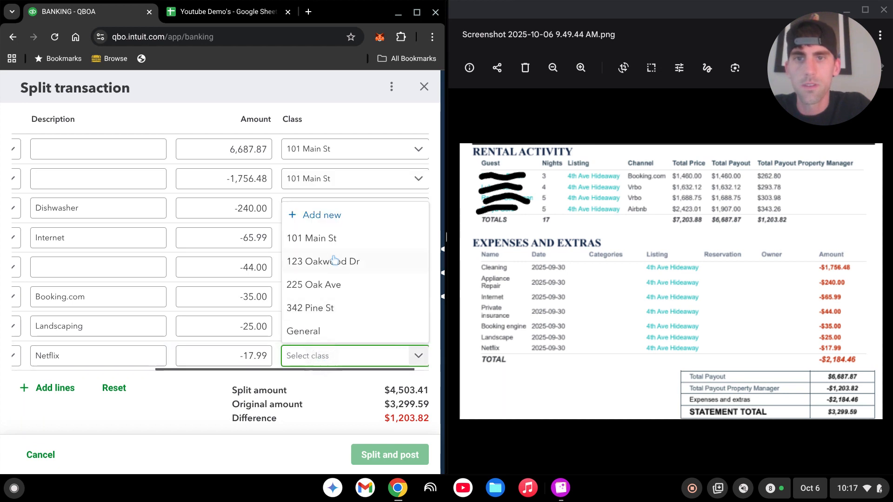
{"action": "left_click", "coordinate": [329, 236]}
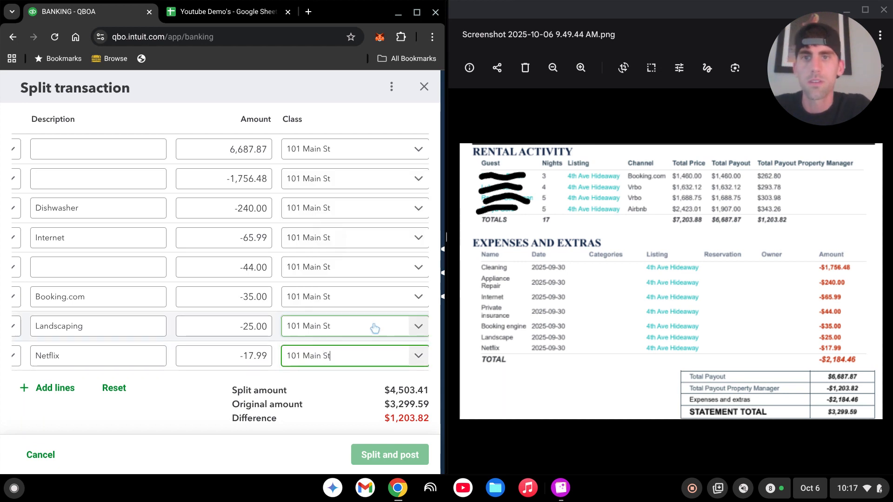
{"action": "left_click", "coordinate": [329, 403]}
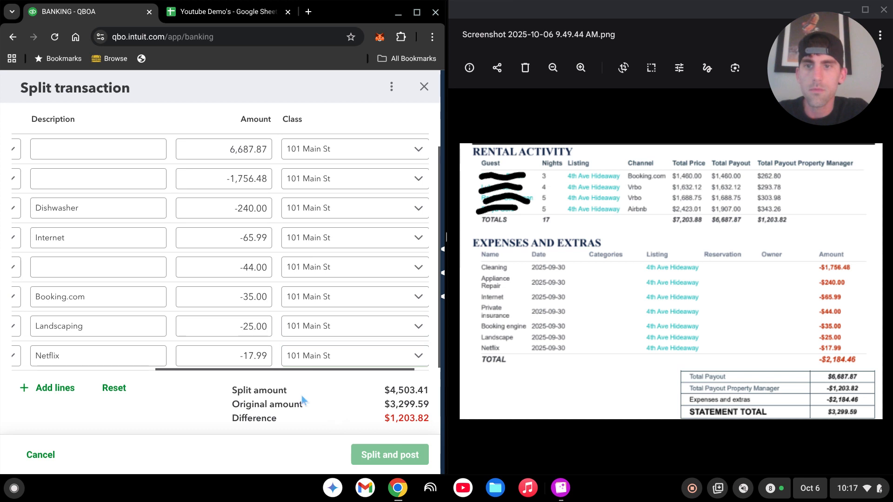
Step: Add two more blank split lines below the existing eight
{"action": "scroll", "coordinate": [324, 328], "scroll_direction": "down", "scroll_amount": 1}
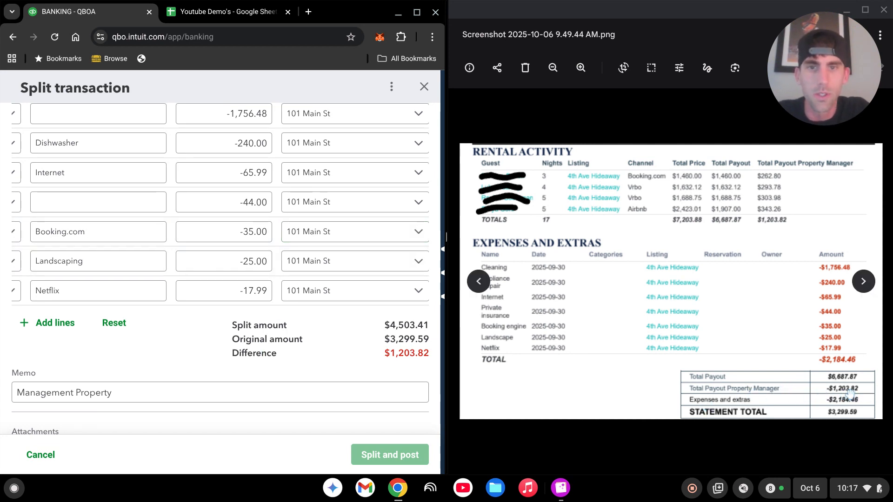
{"action": "scroll", "coordinate": [207, 297], "scroll_direction": "left", "scroll_amount": 2}
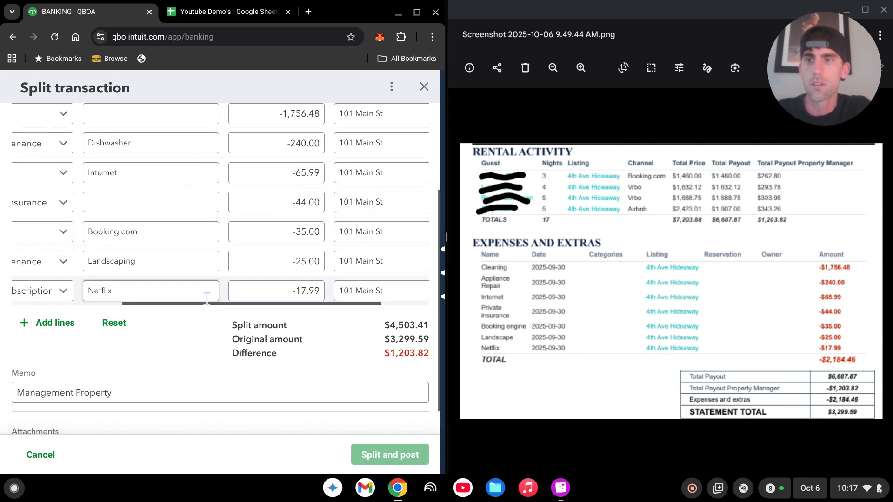
{"action": "scroll", "coordinate": [207, 298], "scroll_direction": "left", "scroll_amount": 2}
{"action": "left_click", "coordinate": [61, 325]}
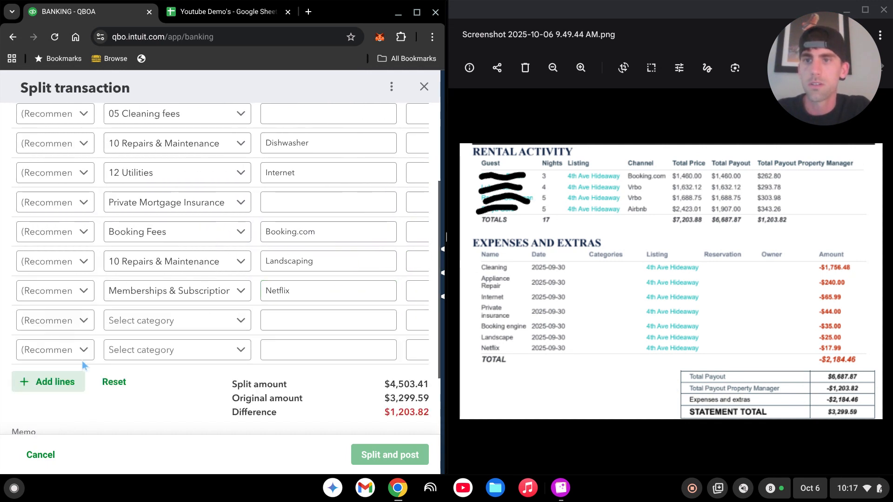
Step: Categorise the first new line as Property Management Fee
{"action": "left_click", "coordinate": [163, 321]}
{"action": "type", "text": "jp"}
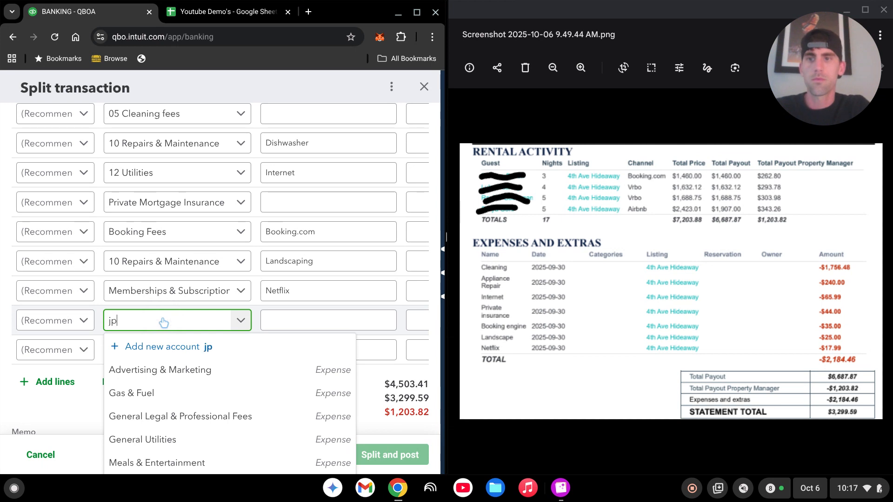
{"action": "key", "text": "BackSpace"}
{"action": "type", "text": "proper"}
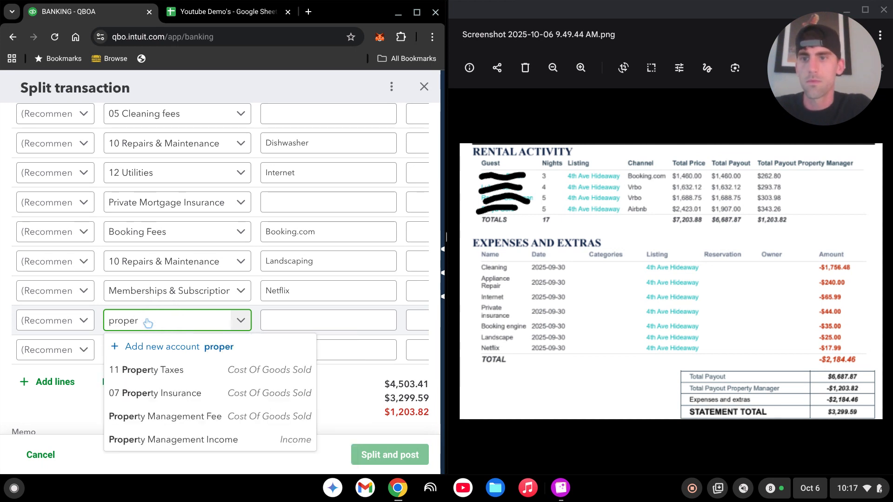
{"action": "left_click", "coordinate": [230, 418]}
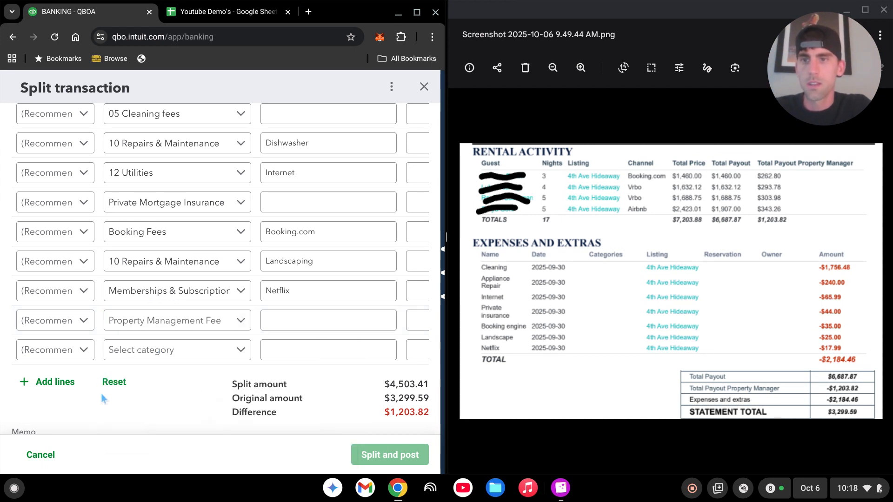
{"action": "scroll", "coordinate": [73, 372], "scroll_direction": "up", "scroll_amount": 2}
{"action": "scroll", "coordinate": [73, 372], "scroll_direction": "up", "scroll_amount": 1}
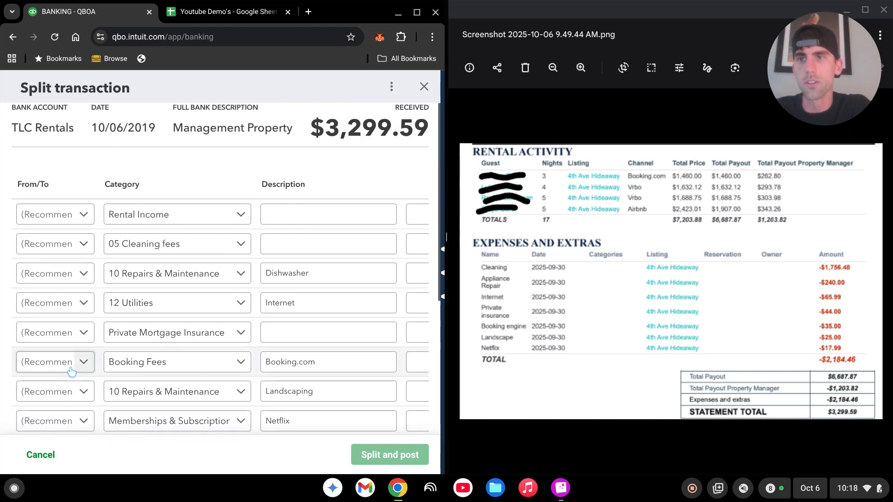
{"action": "scroll", "coordinate": [41, 270], "scroll_direction": "down", "scroll_amount": 1}
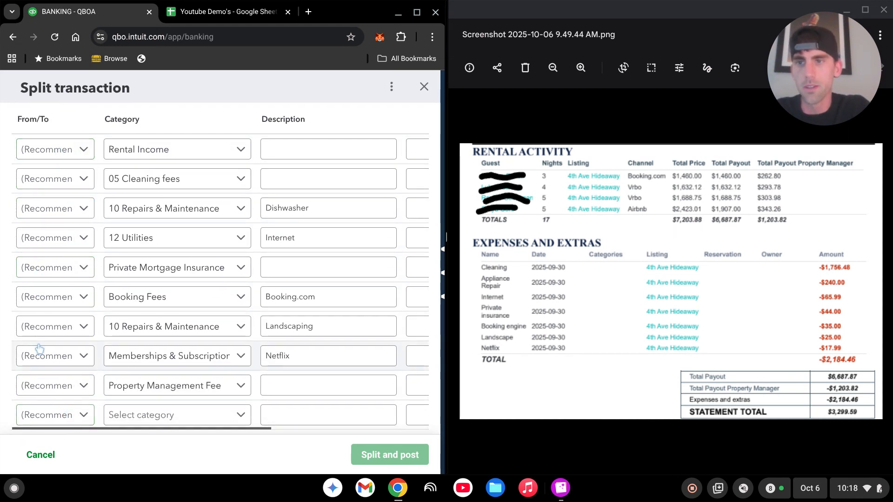
{"action": "scroll", "coordinate": [67, 405], "scroll_direction": "down", "scroll_amount": 1}
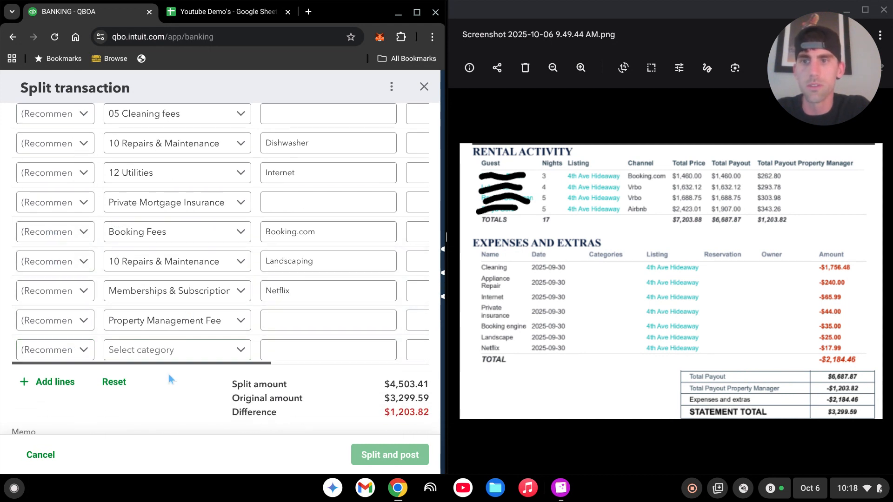
{"action": "scroll", "coordinate": [121, 386], "scroll_direction": "up", "scroll_amount": 1}
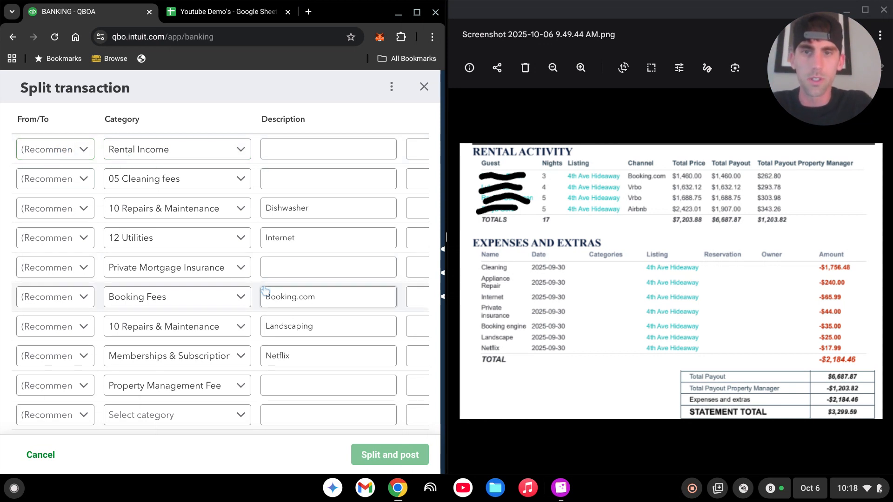
{"action": "scroll", "coordinate": [260, 340], "scroll_direction": "down", "scroll_amount": 5}
{"action": "scroll", "coordinate": [271, 381], "scroll_direction": "up", "scroll_amount": 2}
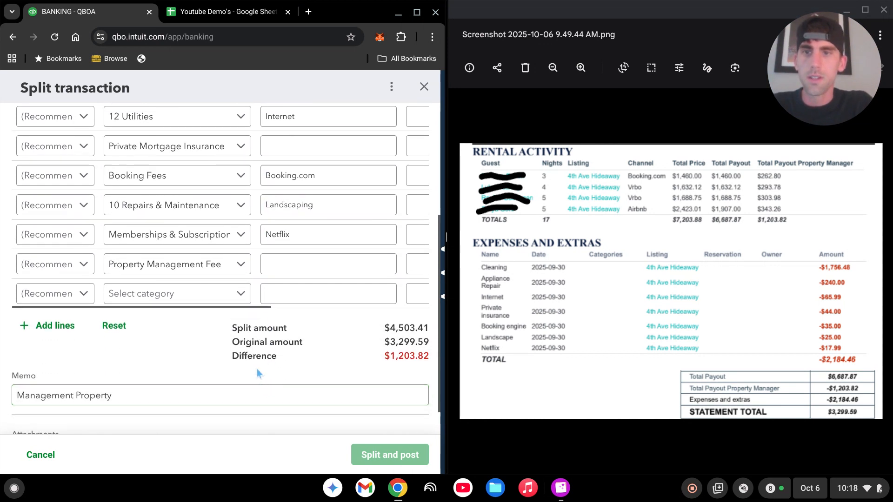
{"action": "scroll", "coordinate": [254, 335], "scroll_direction": "right", "scroll_amount": 5}
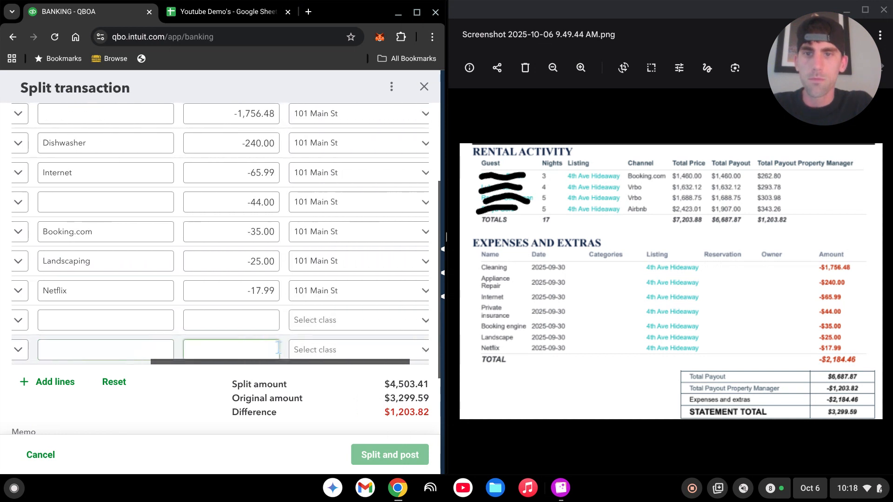
Step: Give the Property Management Fee line -1,203.82 and class 101 Main St
{"action": "left_click", "coordinate": [251, 320]}
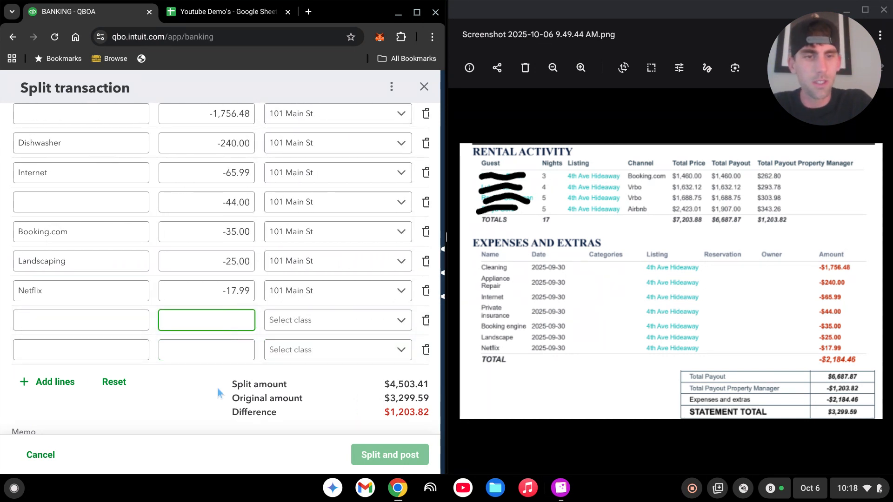
{"action": "type", "text": "-"}
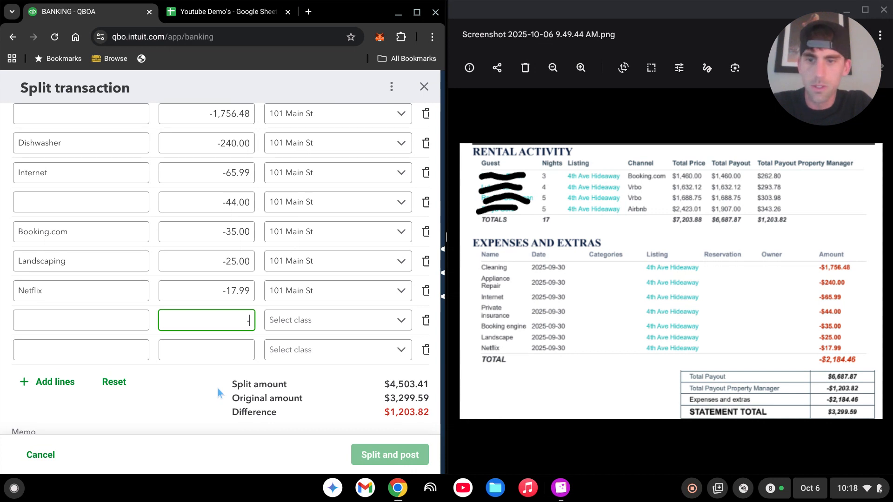
{"action": "type", "text": "120"}
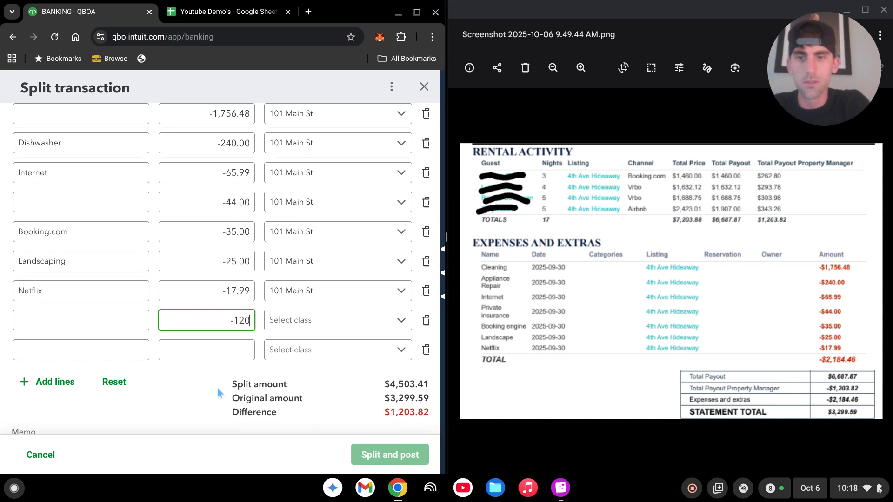
{"action": "type", "text": "3.82"}
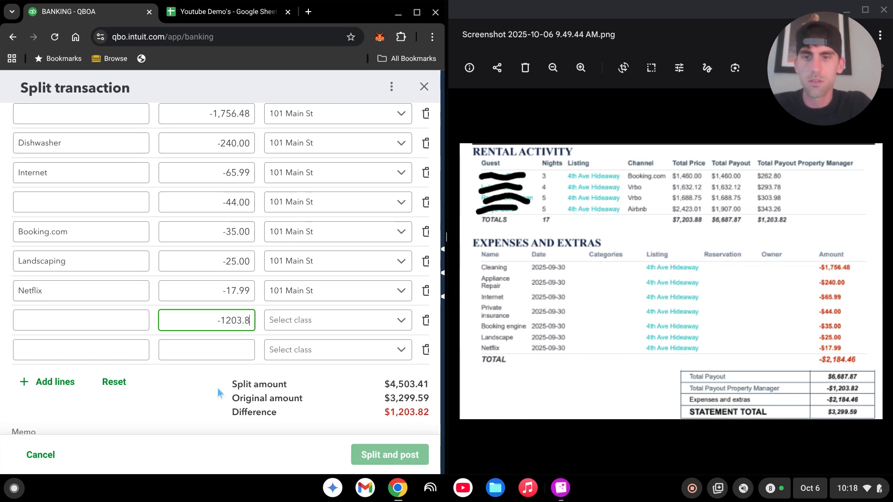
{"action": "left_click", "coordinate": [345, 323]}
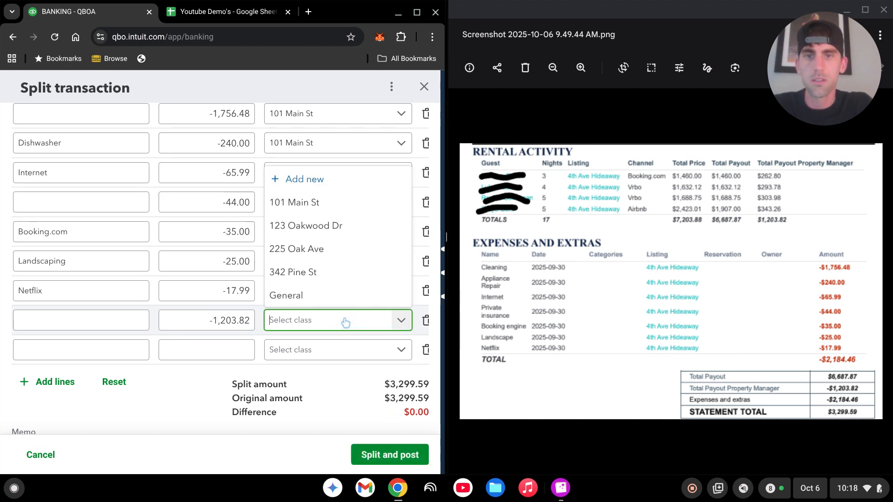
{"action": "key", "text": "Return"}
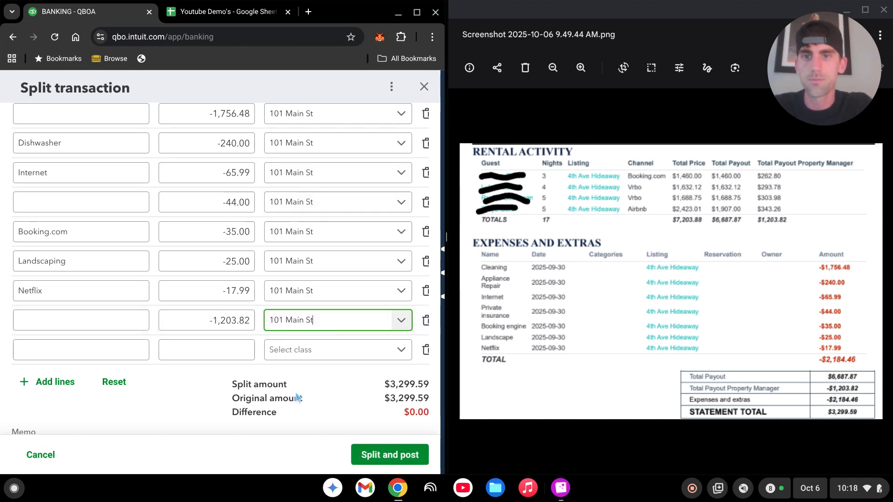
Step: Maximise the browser and post the balanced split deposit
{"action": "left_click", "coordinate": [416, 11]}
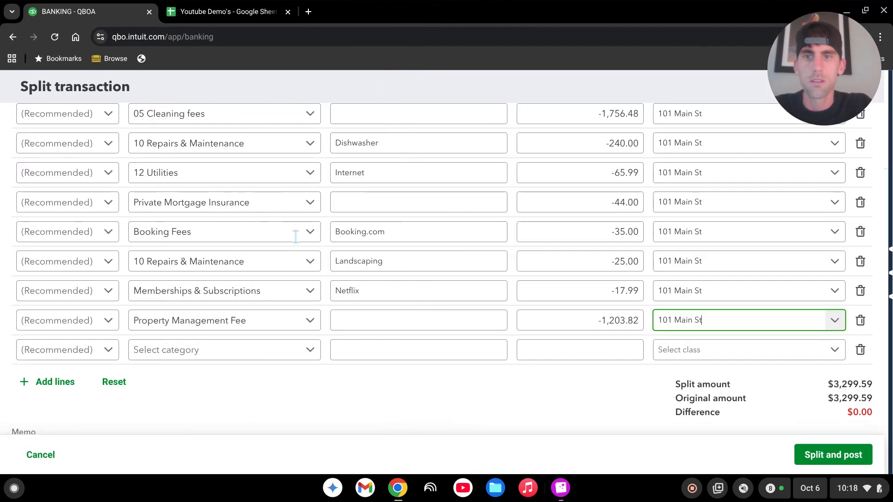
{"action": "scroll", "coordinate": [472, 331], "scroll_direction": "up", "scroll_amount": 3}
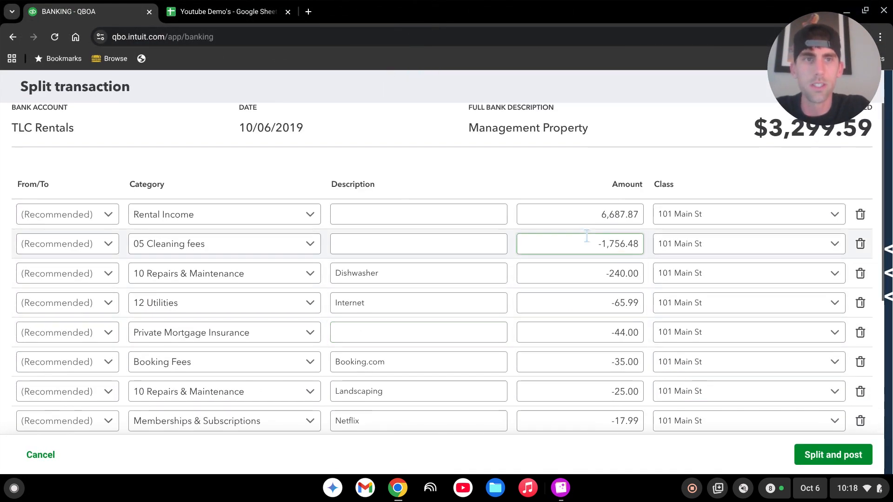
{"action": "scroll", "coordinate": [512, 241], "scroll_direction": "down", "scroll_amount": 4}
{"action": "scroll", "coordinate": [511, 303], "scroll_direction": "down", "scroll_amount": 1}
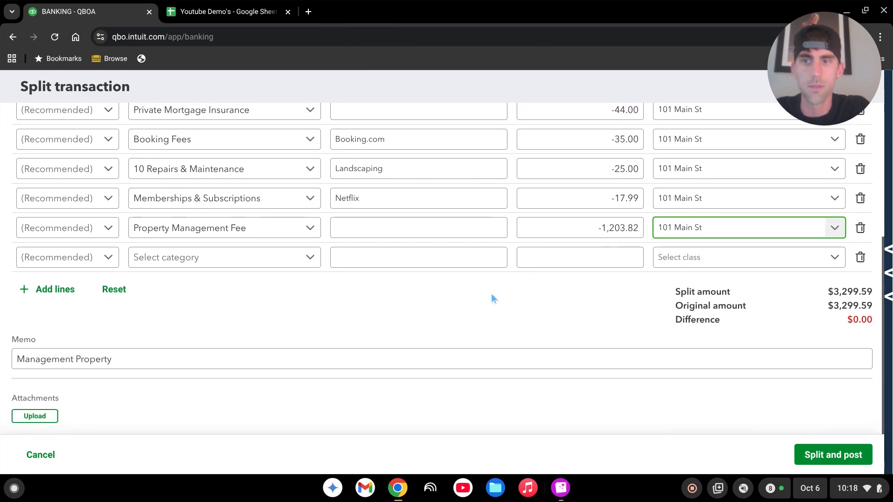
{"action": "left_click", "coordinate": [836, 455]}
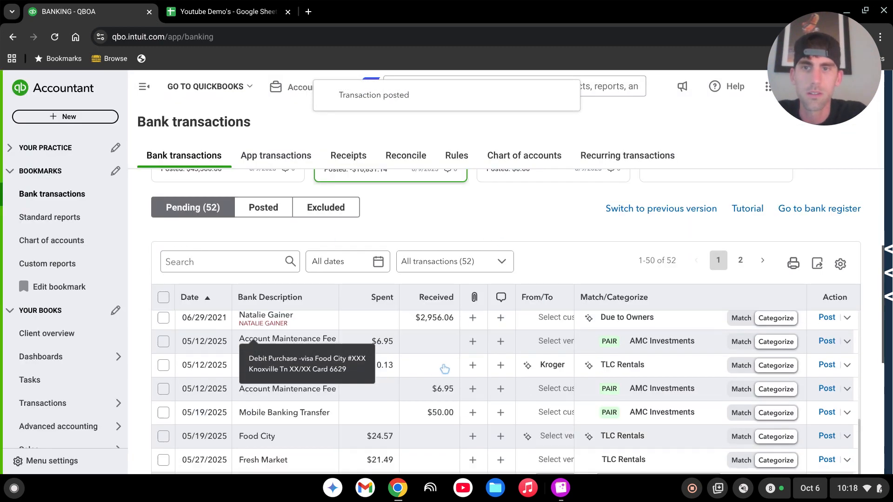
Step: Go to the Standard reports list from the Bookmarks sidebar
{"action": "scroll", "coordinate": [445, 368], "scroll_direction": "up", "scroll_amount": 4}
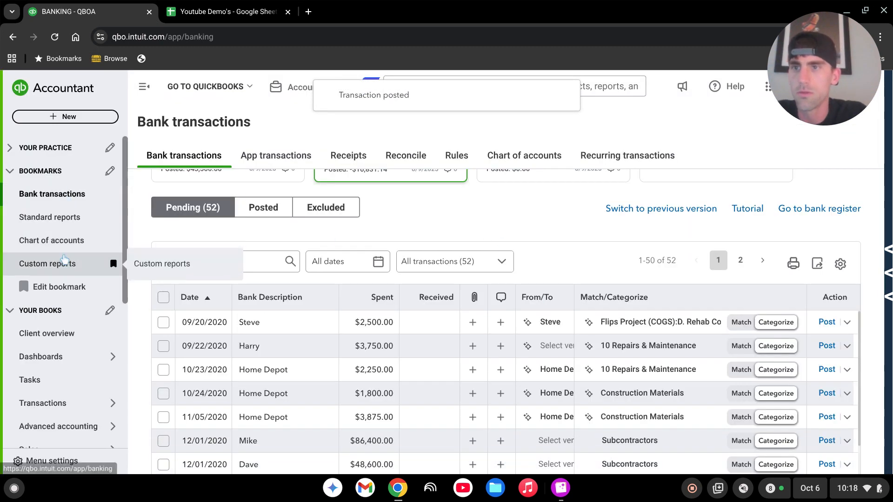
{"action": "left_click", "coordinate": [64, 222]}
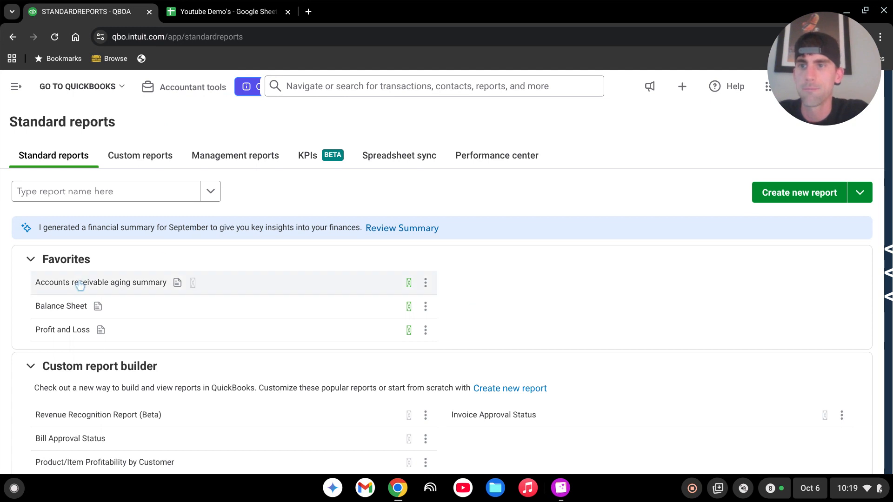
Step: Open the Profit and Loss report dated 01/01/2019 to 10/06/2019
{"action": "left_click", "coordinate": [75, 330]}
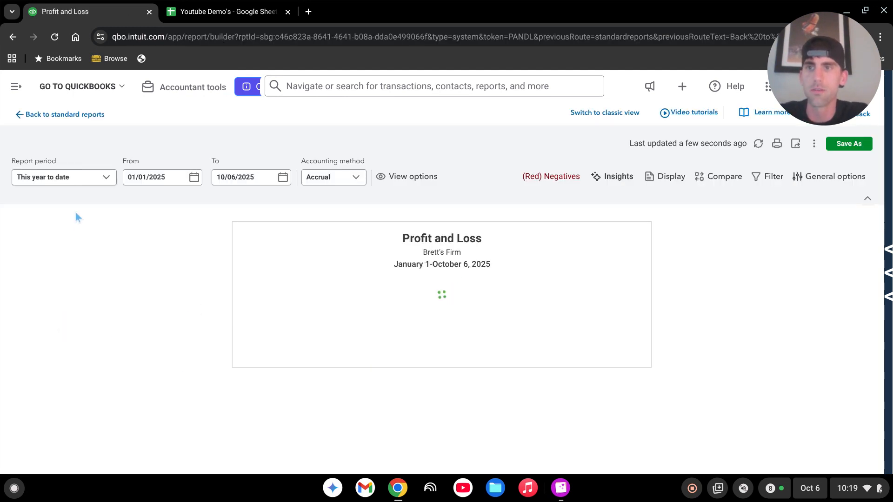
{"action": "left_click", "coordinate": [176, 177]}
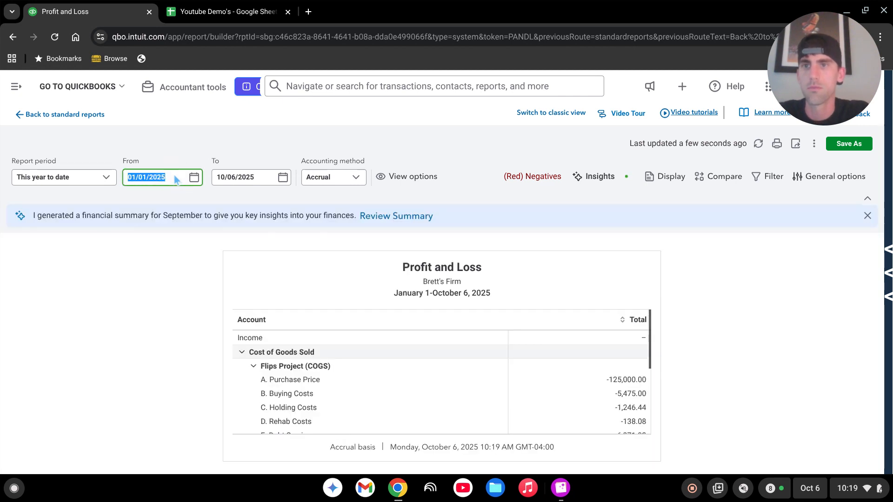
{"action": "left_click", "coordinate": [174, 176]}
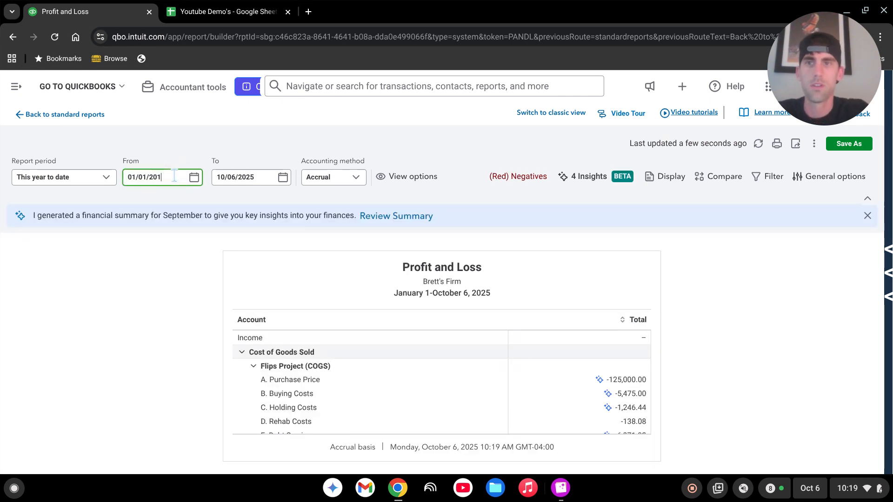
{"action": "type", "text": "9"}
{"action": "left_click", "coordinate": [259, 180]}
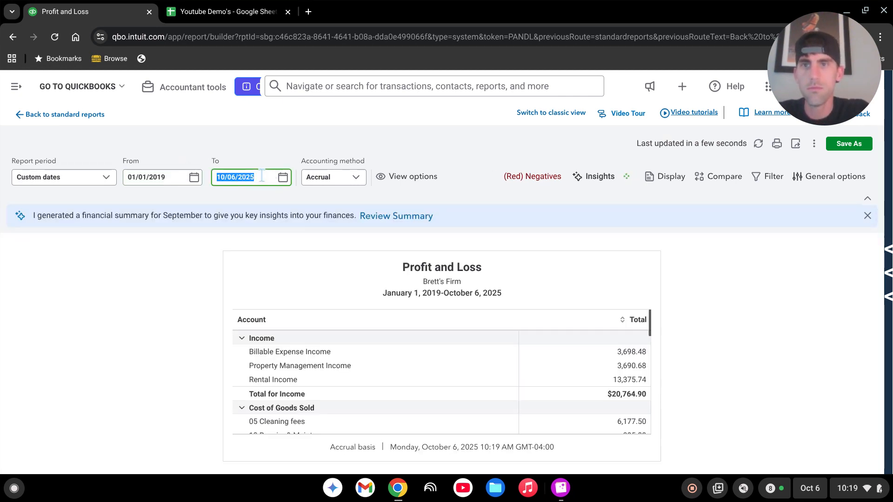
{"action": "left_click", "coordinate": [262, 176]}
{"action": "type", "text": "1"}
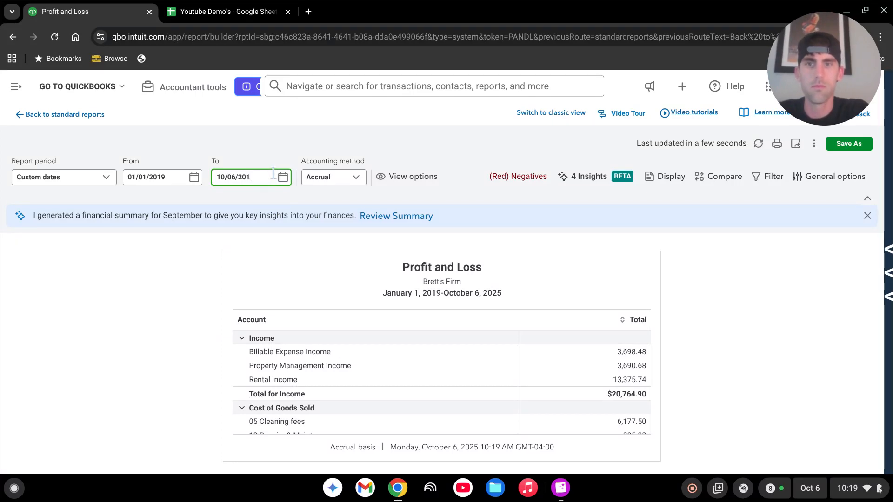
{"action": "type", "text": "9"}
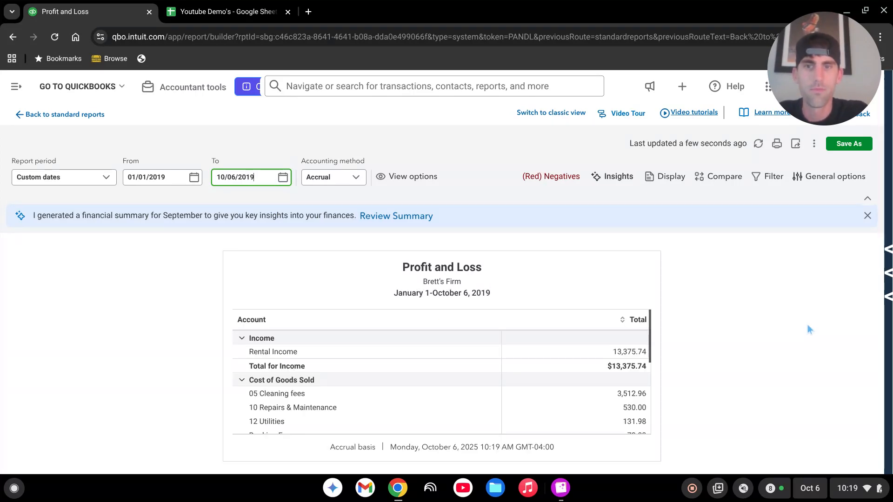
Step: Review the report's Rental Income $13,375.74 and Gross Profit $6,599.18, then expand the navigation panel
{"action": "scroll", "coordinate": [587, 372], "scroll_direction": "down", "scroll_amount": 2}
{"action": "scroll", "coordinate": [587, 368], "scroll_direction": "down", "scroll_amount": 2}
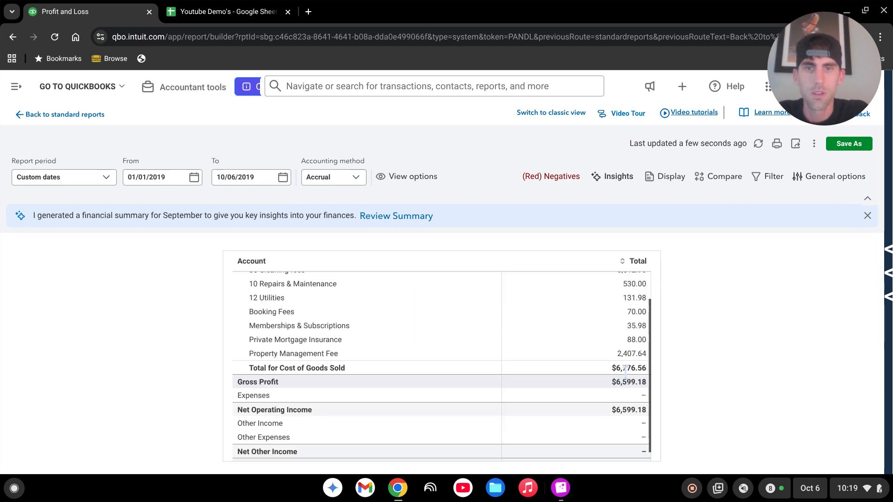
{"action": "scroll", "coordinate": [590, 372], "scroll_direction": "down", "scroll_amount": 1}
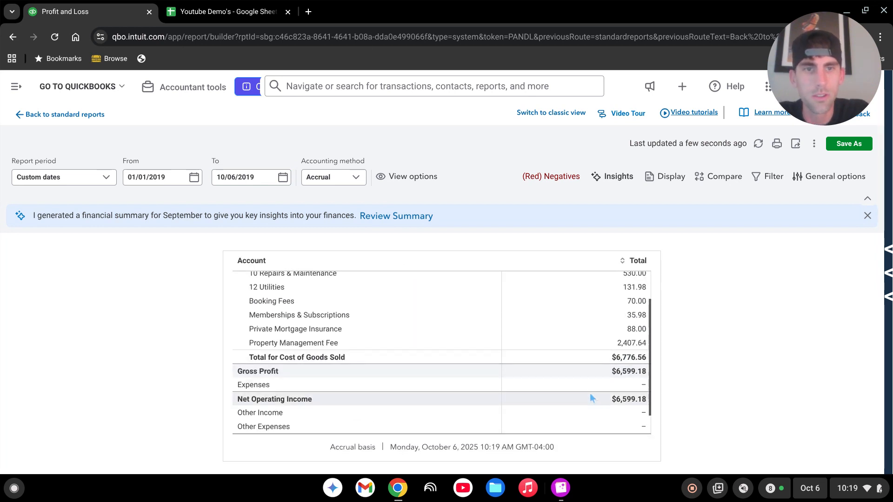
{"action": "scroll", "coordinate": [590, 391], "scroll_direction": "up", "scroll_amount": 5}
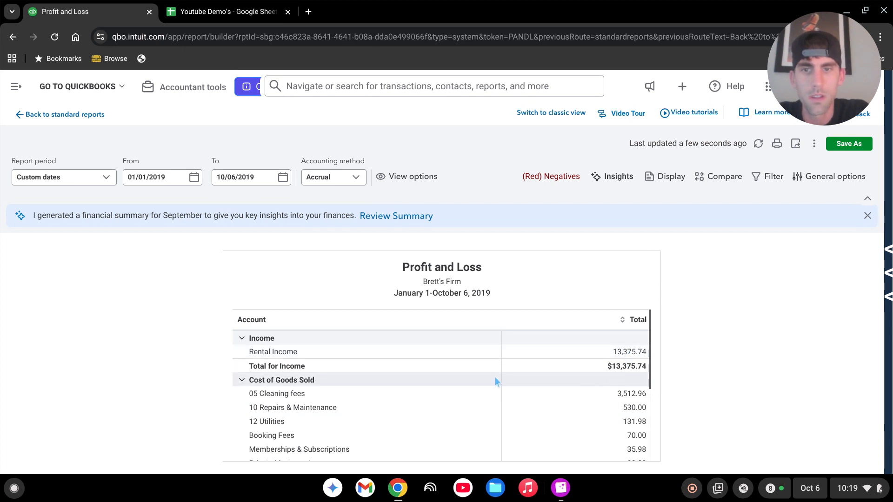
{"action": "scroll", "coordinate": [344, 379], "scroll_direction": "down", "scroll_amount": 4}
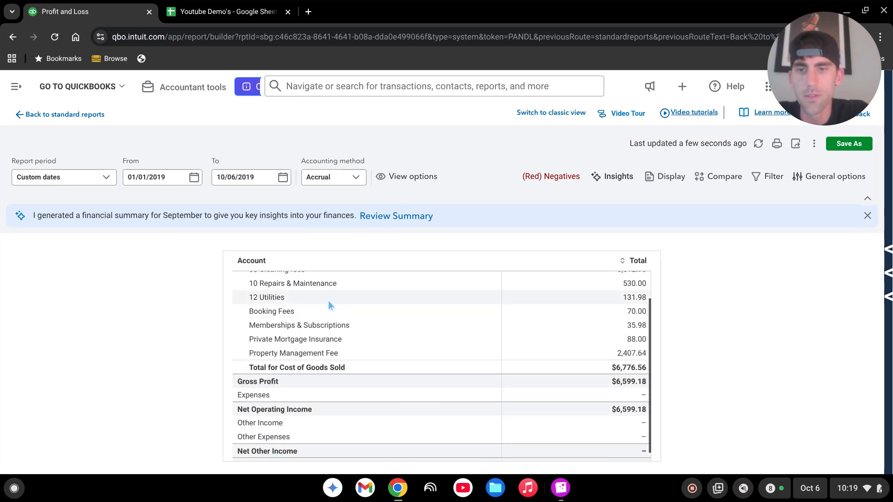
{"action": "left_click", "coordinate": [16, 89]}
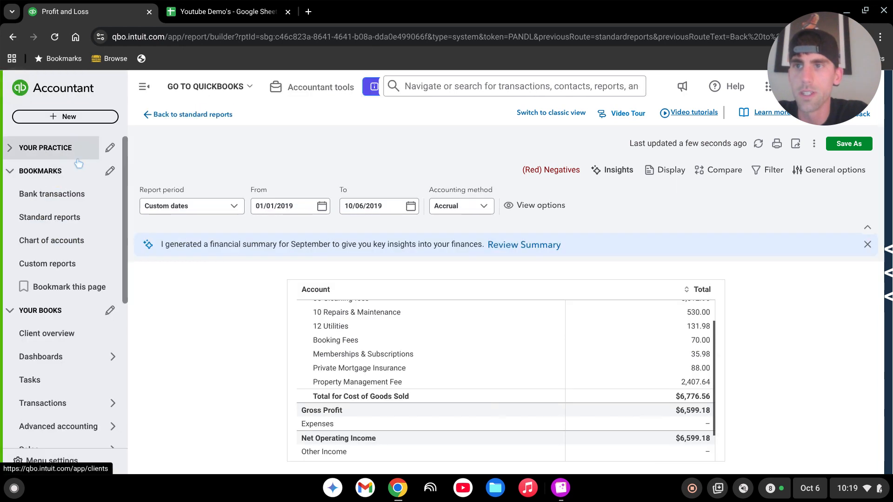
Step: Open the 09/30/2019 Rental Income Sept journal entry from the recent journal entries
{"action": "left_click", "coordinate": [72, 119]}
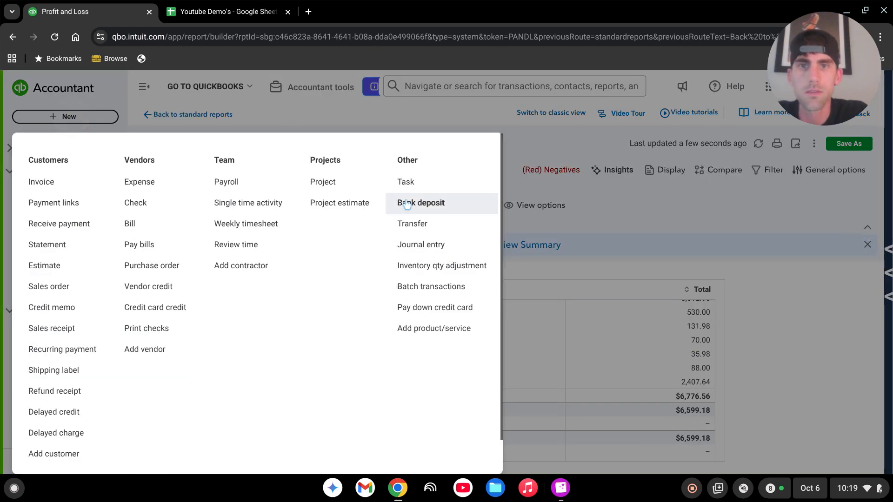
{"action": "left_click", "coordinate": [403, 247]}
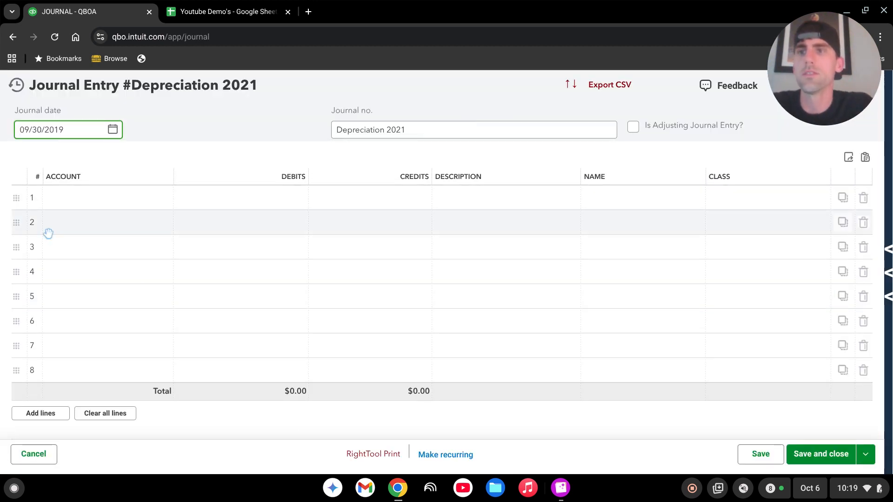
{"action": "left_click", "coordinate": [17, 84]}
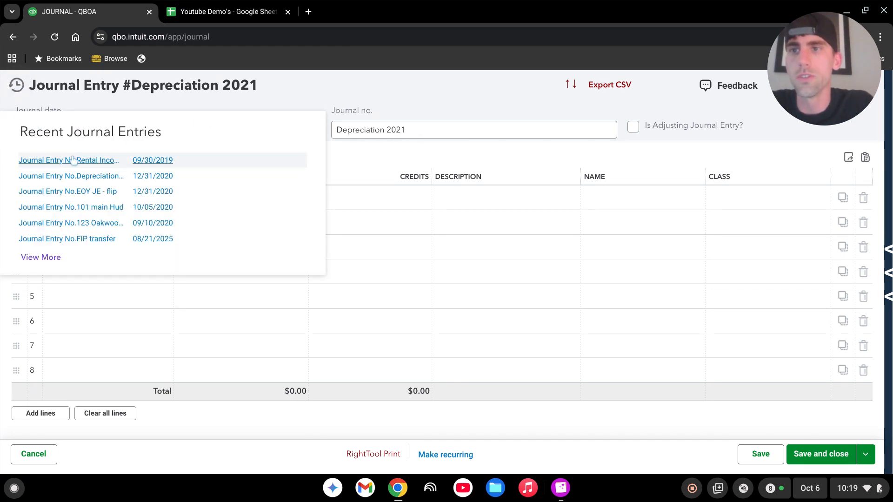
{"action": "left_click", "coordinate": [82, 162]}
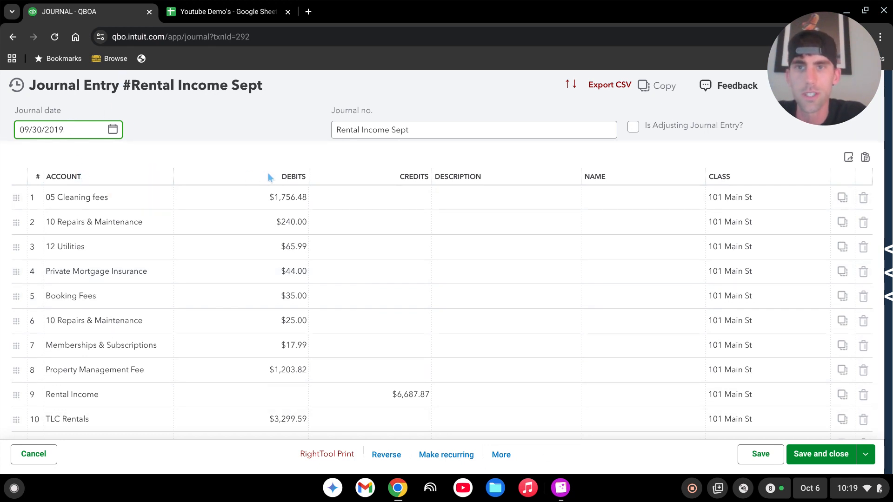
Step: Drag the Rental Income line to the top and show the rental statement image alongside
{"action": "scroll", "coordinate": [279, 190], "scroll_direction": "down", "scroll_amount": 2}
{"action": "scroll", "coordinate": [279, 349], "scroll_direction": "up", "scroll_amount": 2}
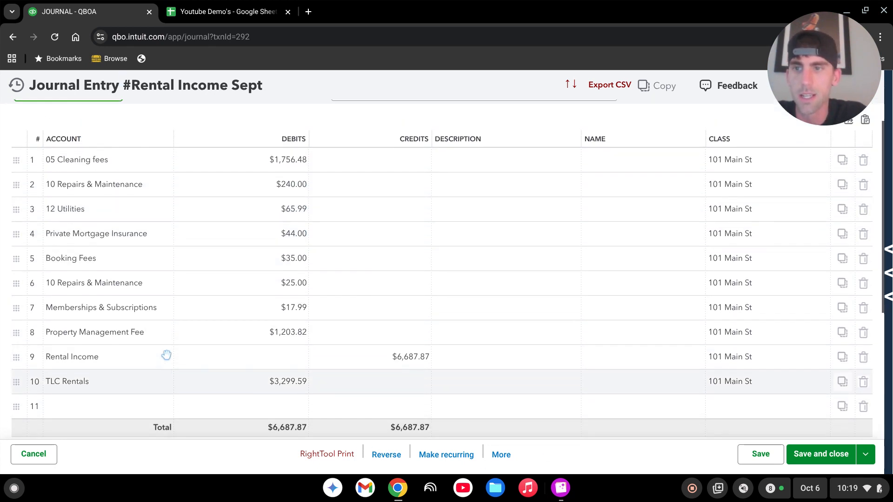
{"action": "left_click_drag", "start_coordinate": [31, 372], "coordinate": [20, 196]}
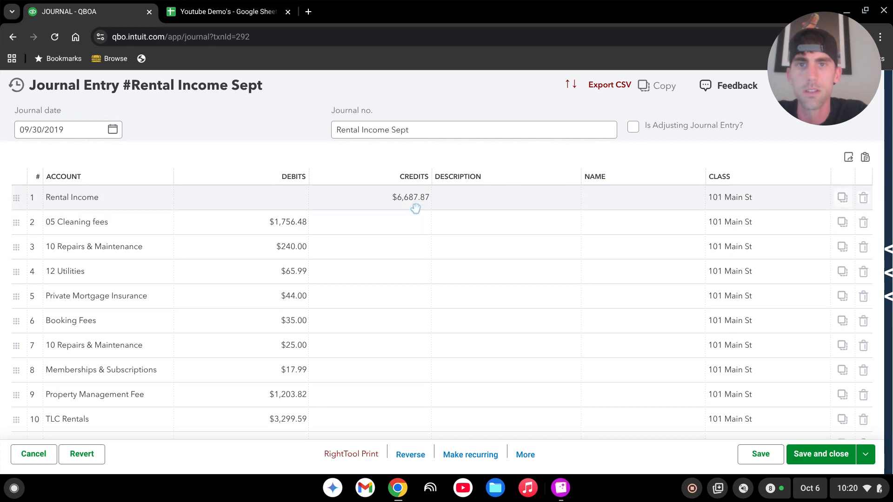
{"action": "left_click", "coordinate": [563, 489]}
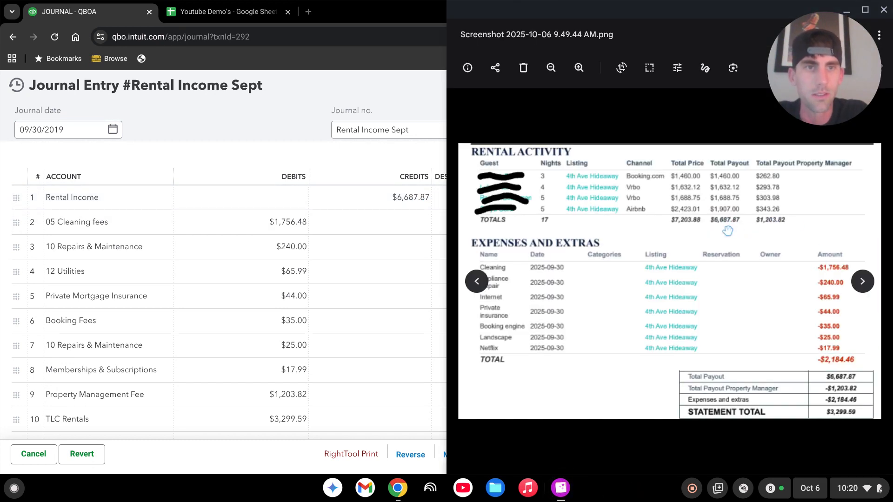
Step: Review the journal entry lines: $6,687.87 balanced, TLC Rentals debited $3,299.59
{"action": "left_click", "coordinate": [251, 151]}
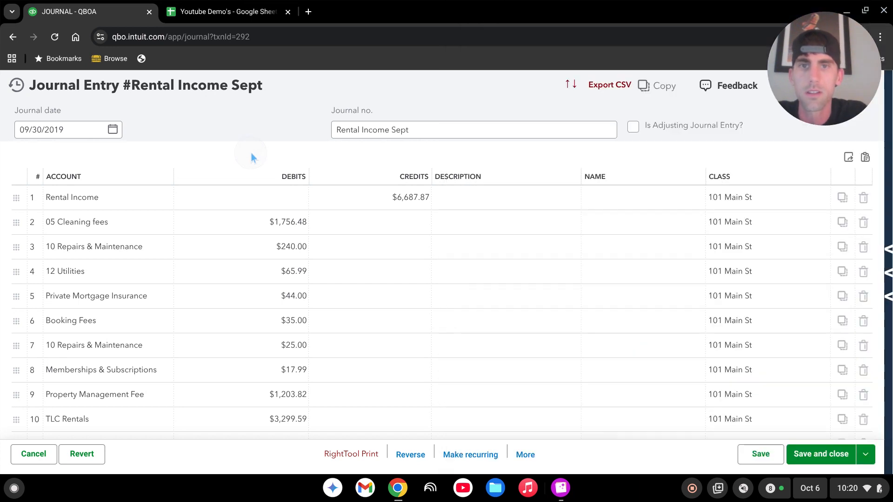
{"action": "scroll", "coordinate": [123, 225], "scroll_direction": "down", "scroll_amount": 2}
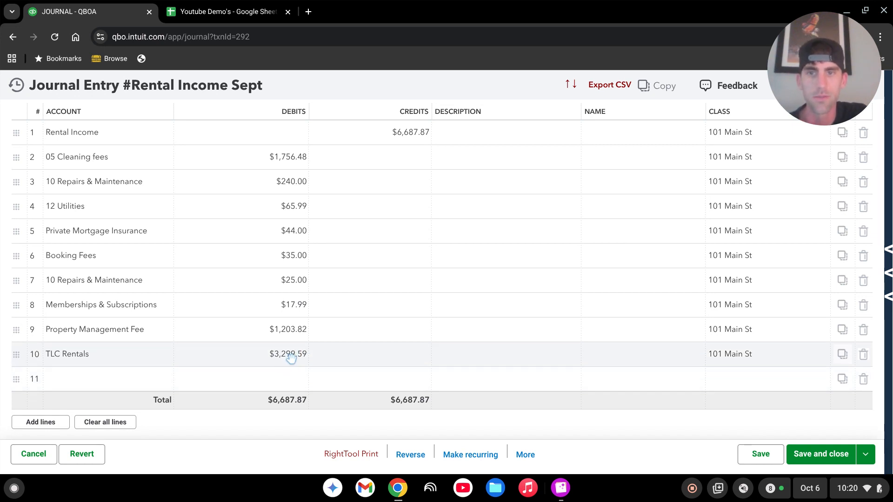
{"action": "scroll", "coordinate": [373, 375], "scroll_direction": "up", "scroll_amount": 2}
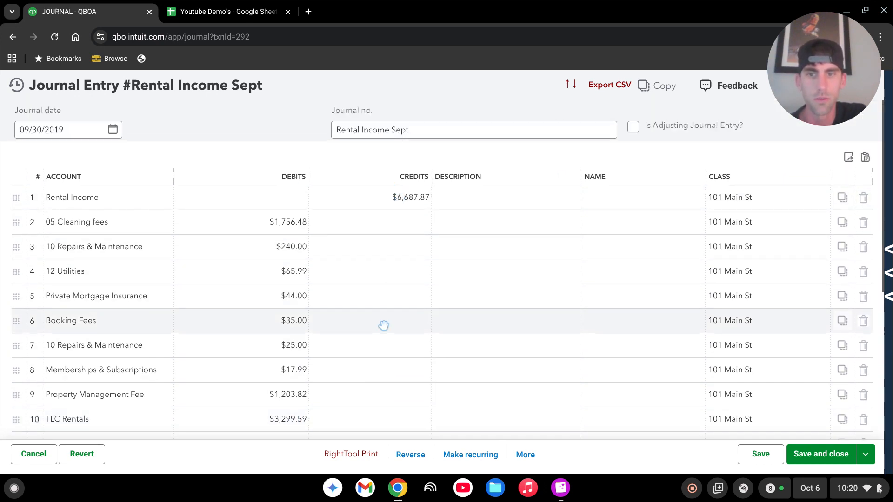
{"action": "scroll", "coordinate": [383, 325], "scroll_direction": "down", "scroll_amount": 2}
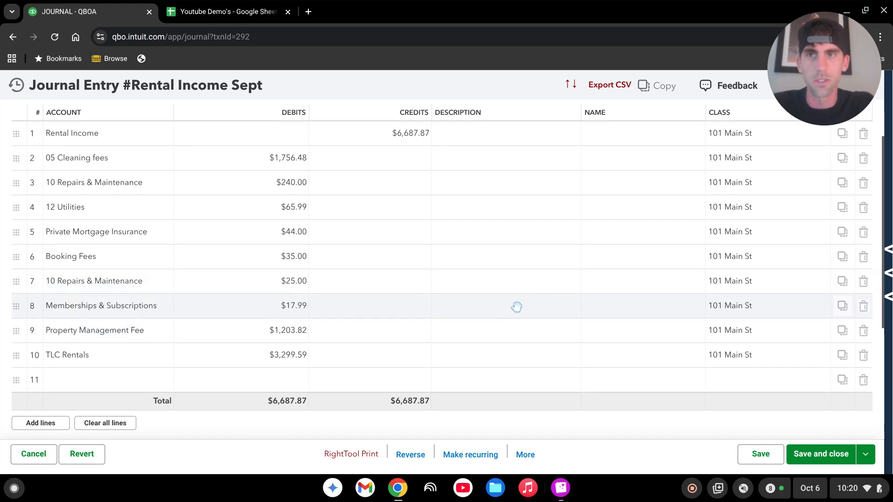
{"action": "scroll", "coordinate": [516, 307], "scroll_direction": "up", "scroll_amount": 2}
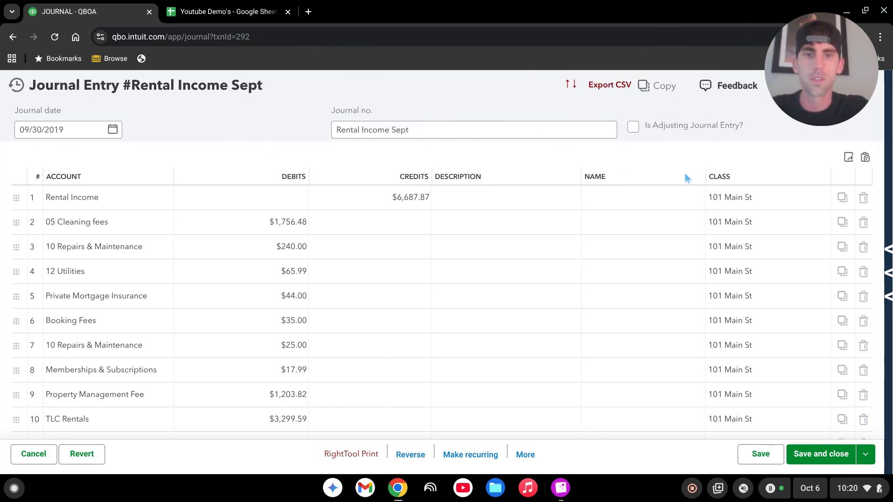
Step: Permanently delete the Rental Income Sept journal entry and reload the Profit and Loss page
{"action": "left_click", "coordinate": [525, 455]}
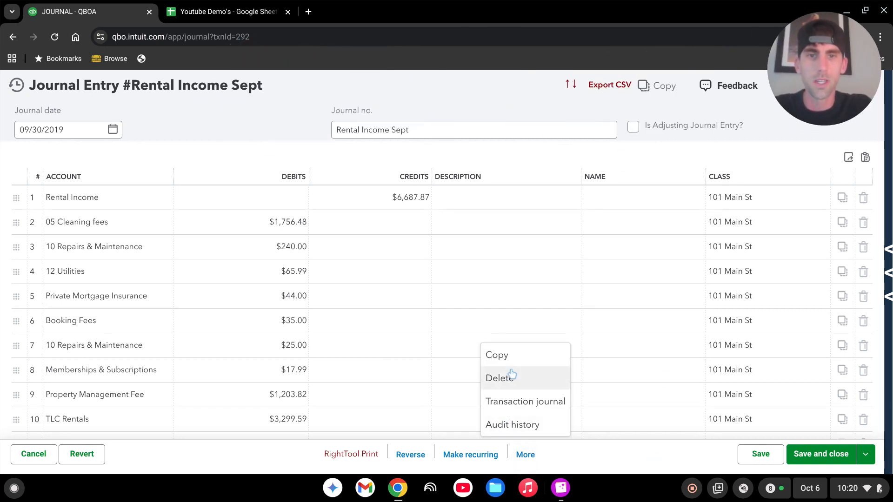
{"action": "left_click", "coordinate": [506, 383]}
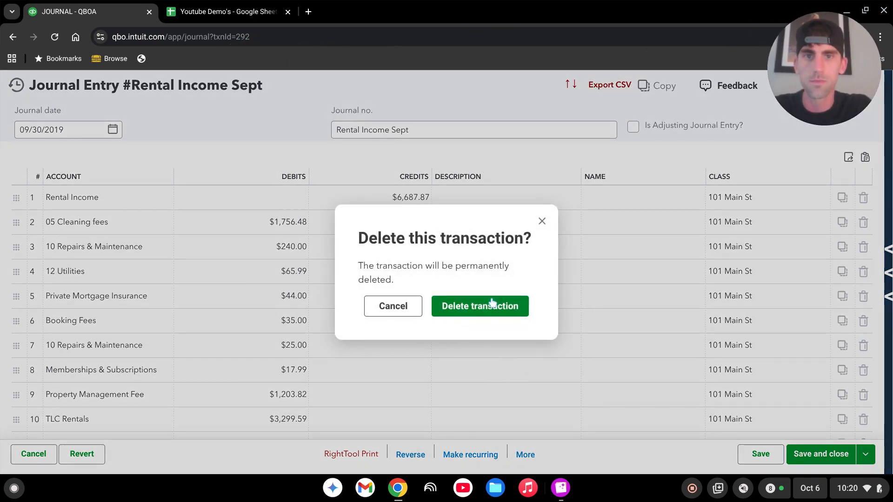
{"action": "left_click", "coordinate": [485, 311]}
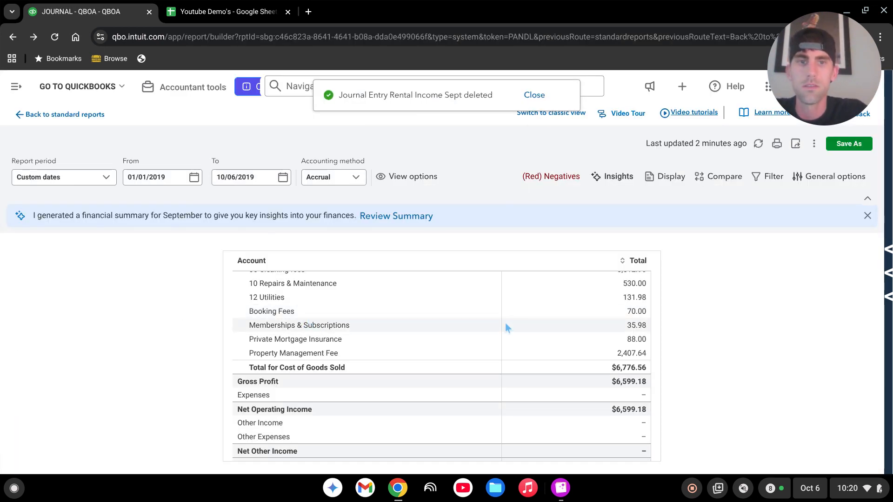
{"action": "left_click", "coordinate": [55, 37]}
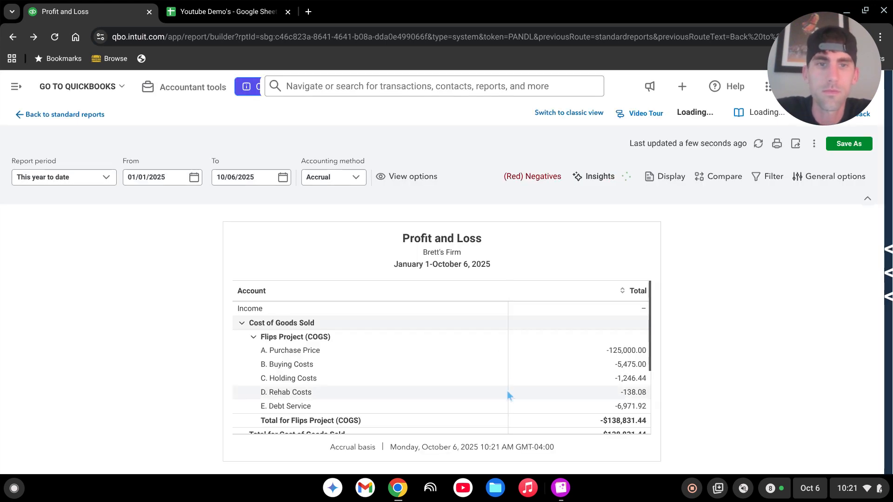
Step: Set the report dates to 01/01/2019 through 10/06/2019
{"action": "left_click", "coordinate": [168, 179]}
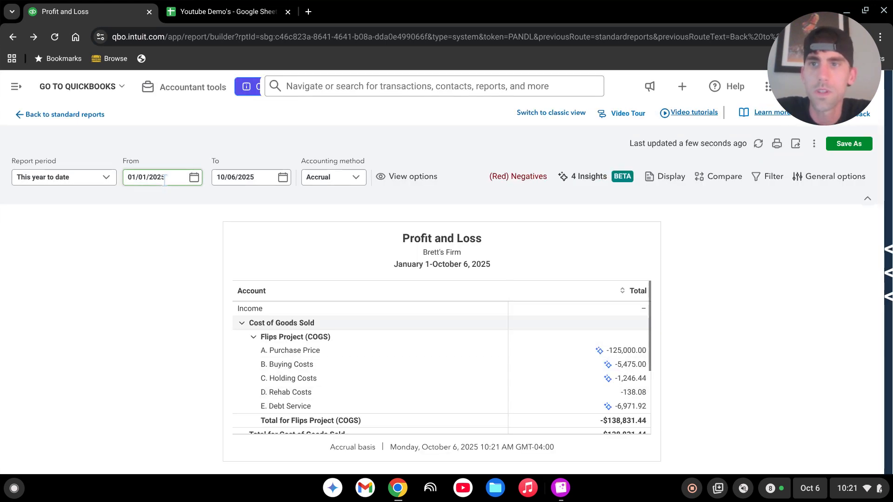
{"action": "left_click", "coordinate": [174, 179]}
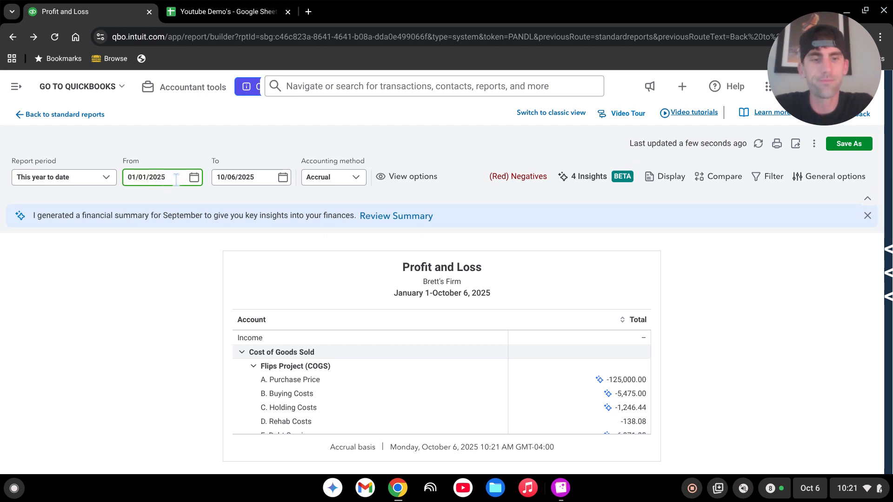
{"action": "type", "text": "19"}
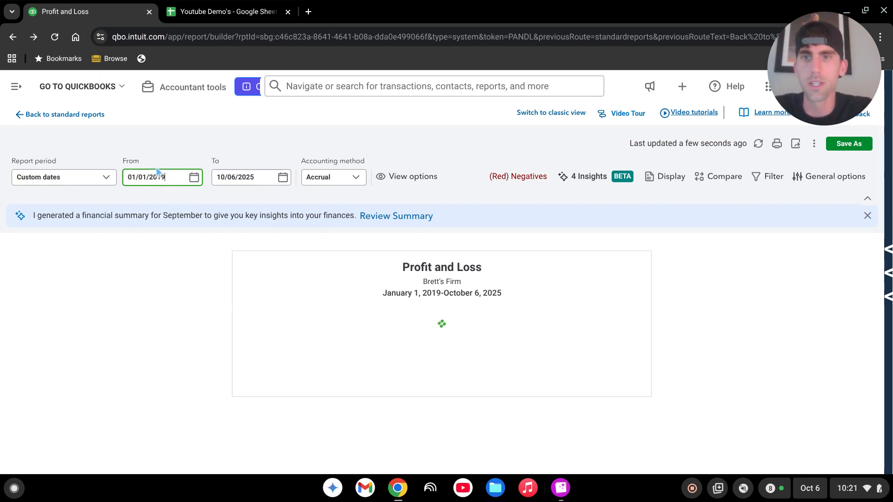
{"action": "left_click", "coordinate": [259, 179]}
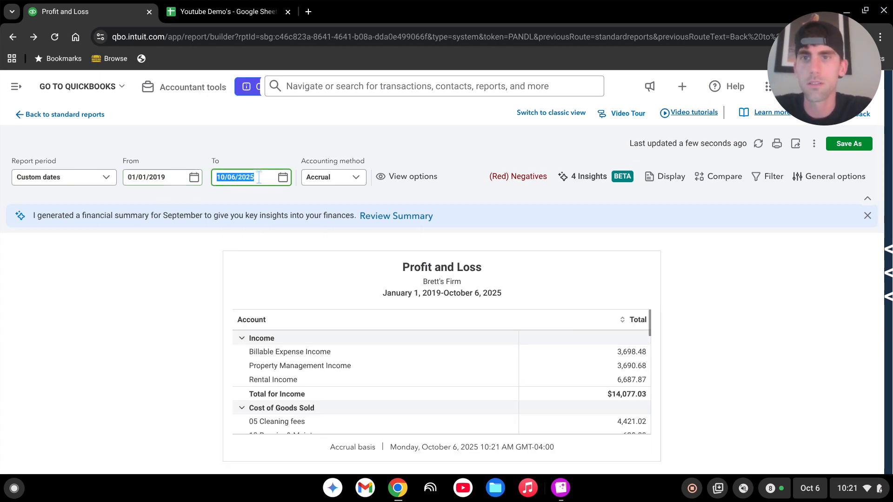
{"action": "left_click", "coordinate": [259, 178]}
{"action": "type", "text": "1"}
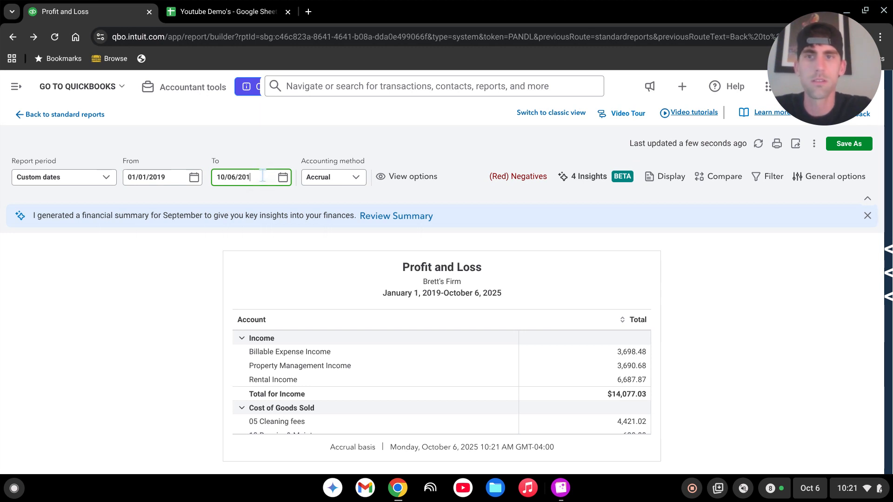
{"action": "type", "text": "9"}
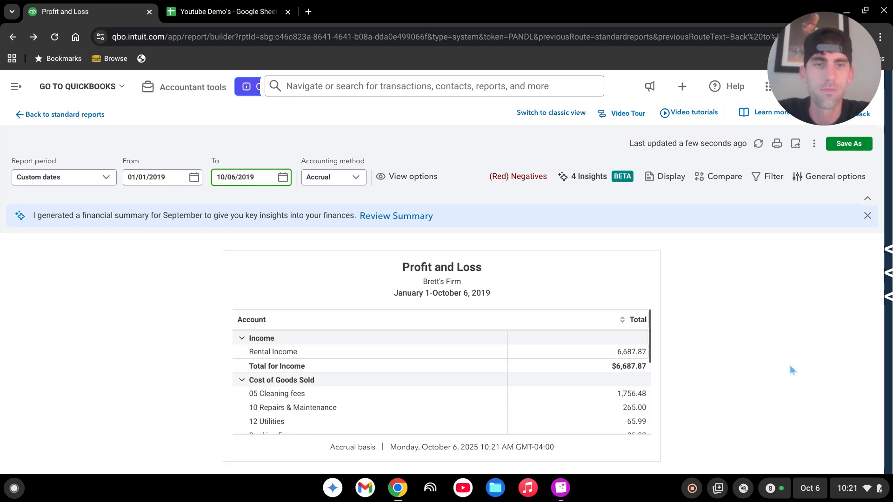
Step: Check the totals: Rental Income $6,687.87 and Gross Profit $3,299.59
{"action": "scroll", "coordinate": [582, 379], "scroll_direction": "down", "scroll_amount": 2}
{"action": "scroll", "coordinate": [577, 372], "scroll_direction": "down", "scroll_amount": 3}
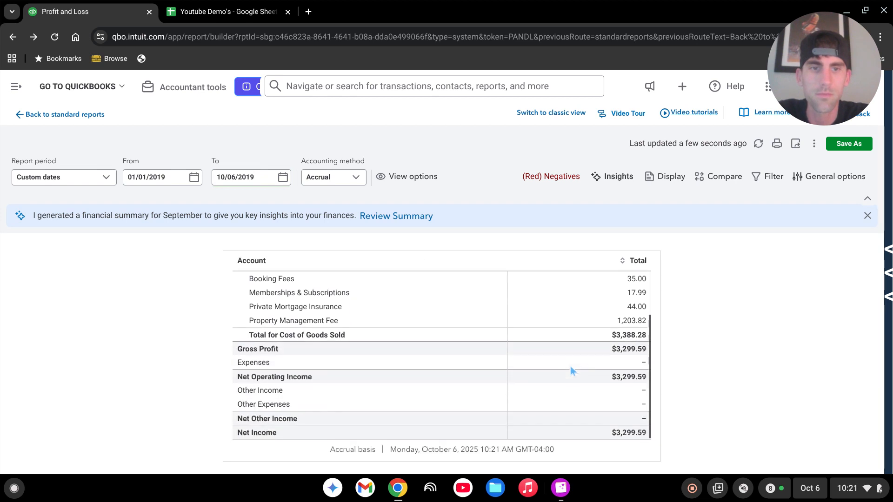
{"action": "scroll", "coordinate": [495, 367], "scroll_direction": "up", "scroll_amount": 2}
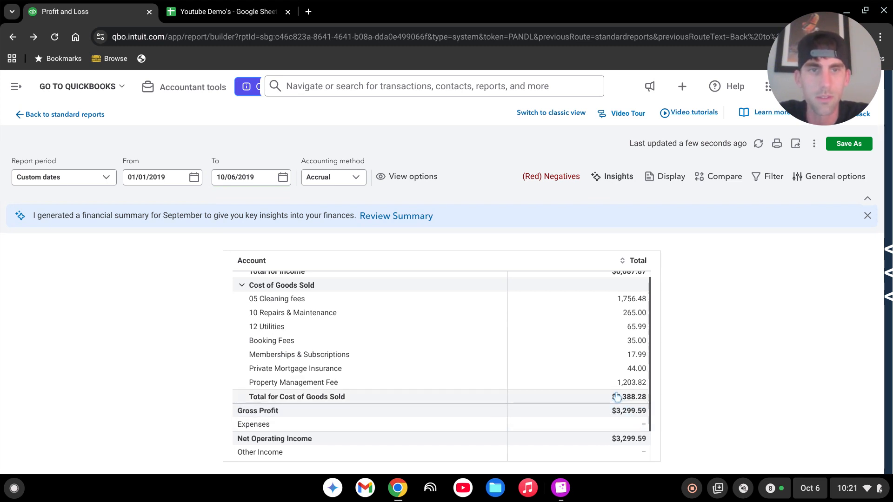
{"action": "scroll", "coordinate": [614, 395], "scroll_direction": "up", "scroll_amount": 3}
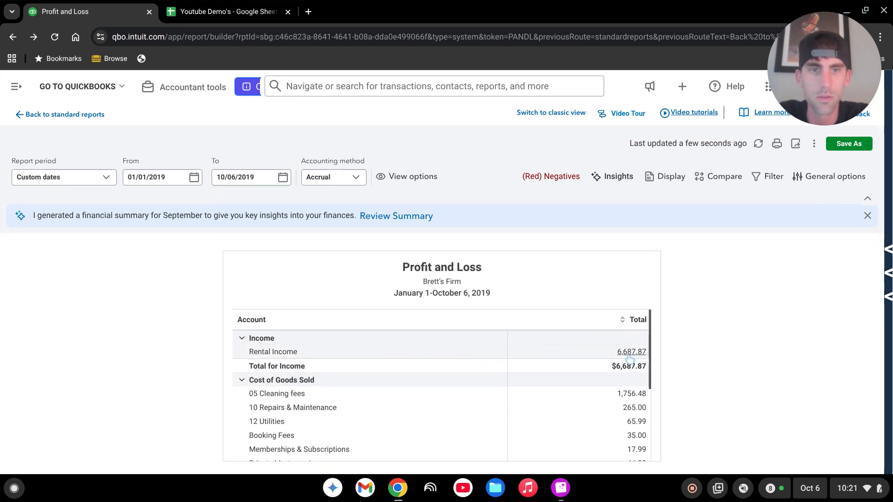
{"action": "scroll", "coordinate": [633, 356], "scroll_direction": "down", "scroll_amount": 3}
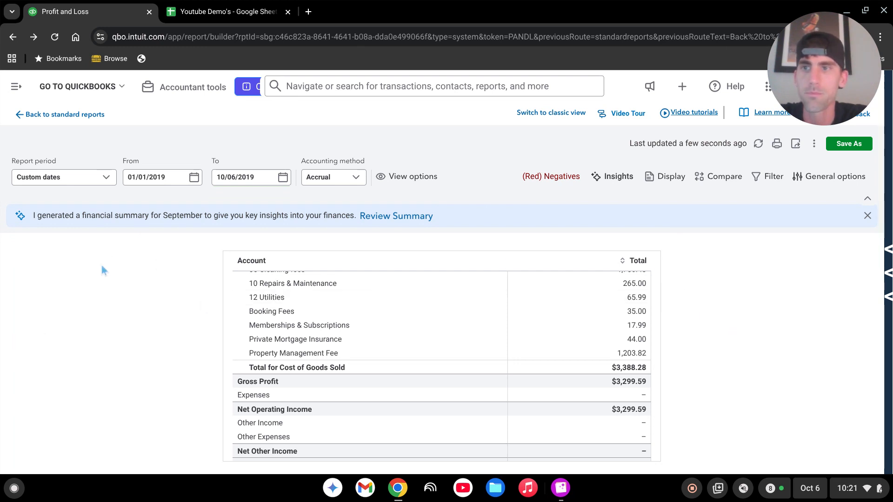
Step: Display the report columns by Class and verify 101 Main St Net Operating Income $3,299.59
{"action": "left_click", "coordinate": [660, 177]}
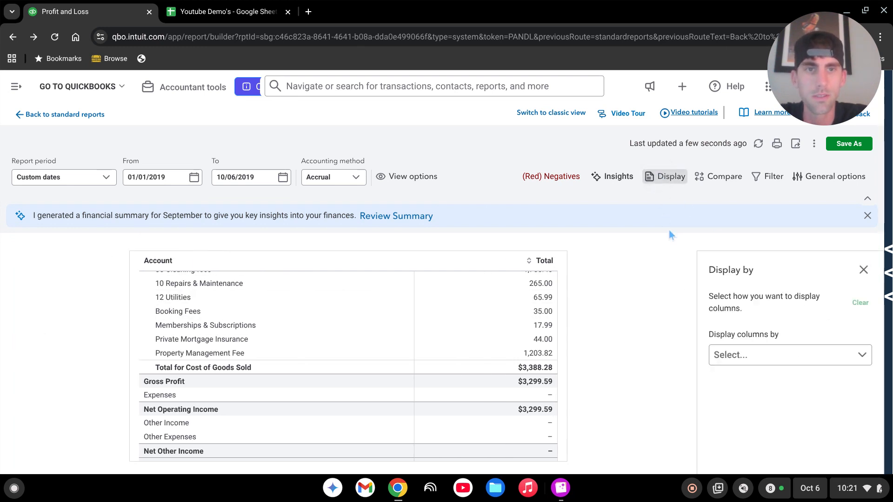
{"action": "left_click", "coordinate": [850, 346]}
{"action": "scroll", "coordinate": [697, 417], "scroll_direction": "down", "scroll_amount": 2}
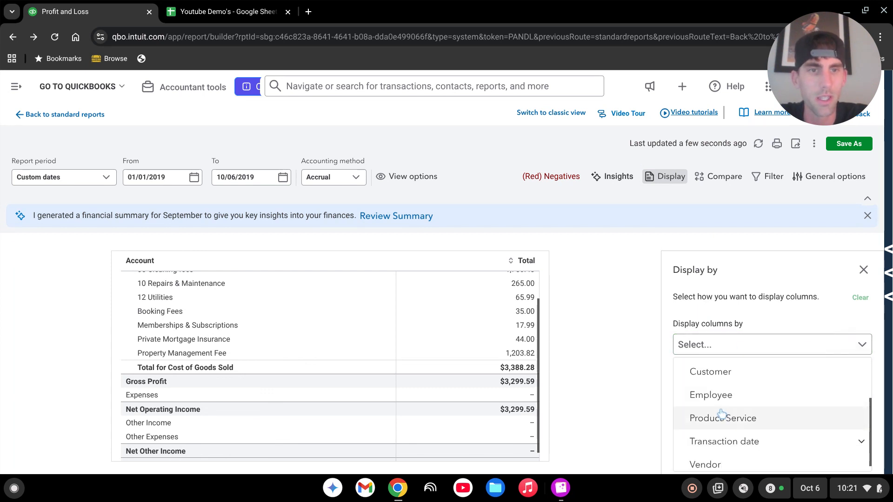
{"action": "scroll", "coordinate": [707, 418], "scroll_direction": "up", "scroll_amount": 2}
{"action": "left_click", "coordinate": [701, 414]}
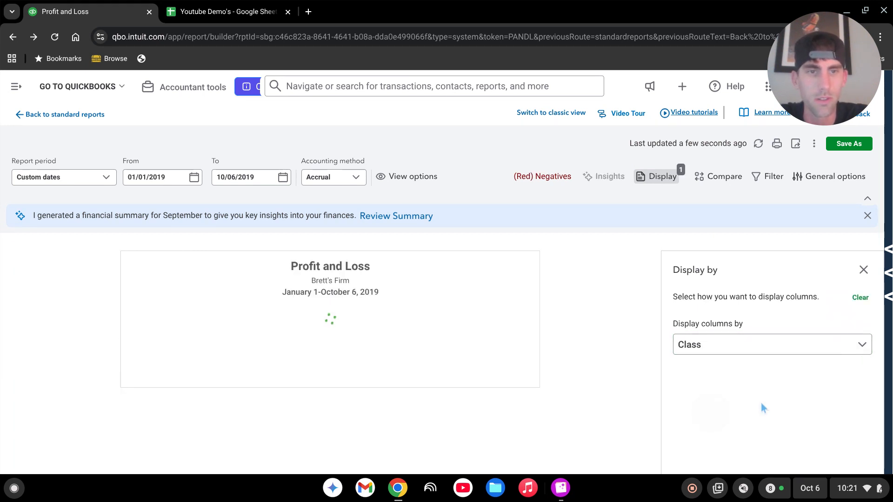
{"action": "left_click", "coordinate": [863, 270]}
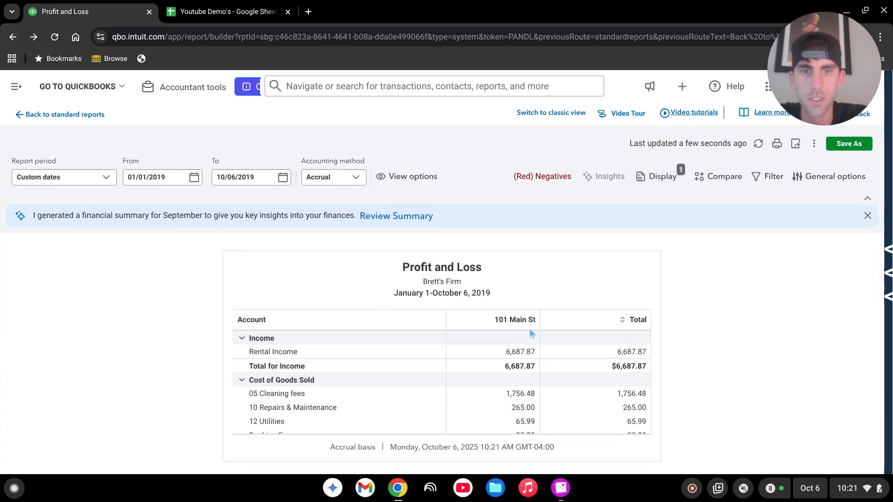
{"action": "scroll", "coordinate": [473, 381], "scroll_direction": "down", "scroll_amount": 5}
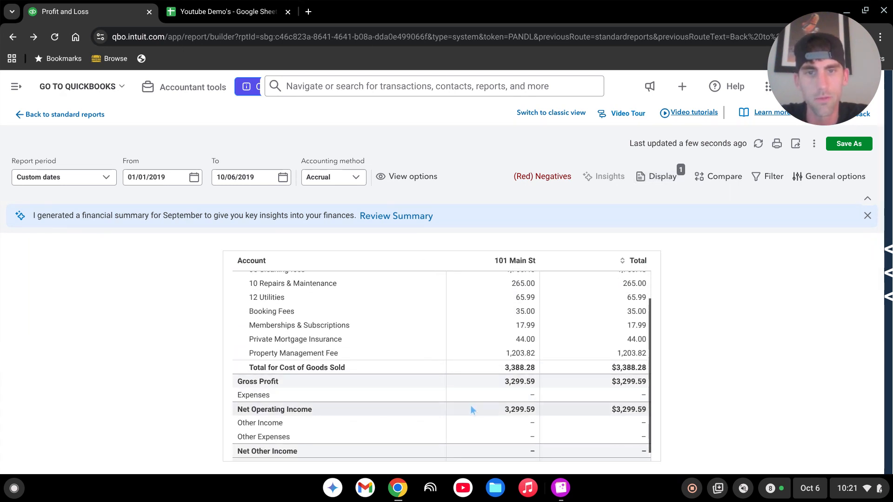
{"action": "scroll", "coordinate": [479, 408], "scroll_direction": "down", "scroll_amount": 2}
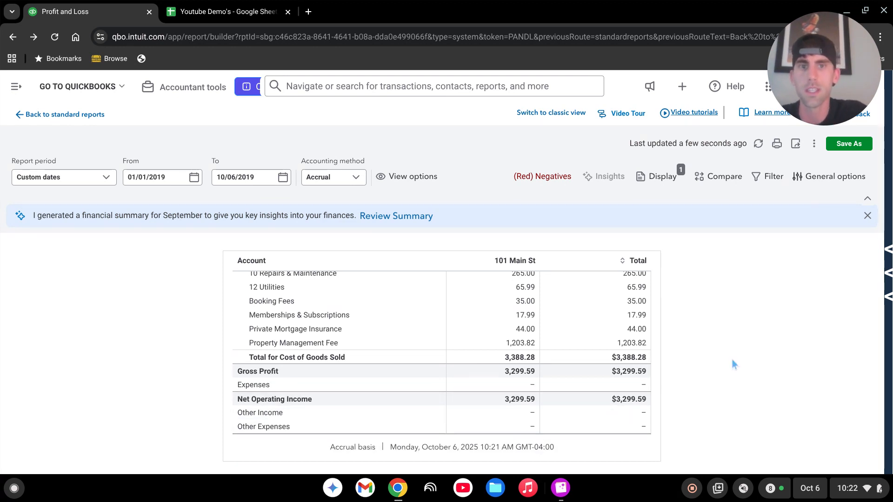
{"action": "scroll", "coordinate": [472, 378], "scroll_direction": "up", "scroll_amount": 3}
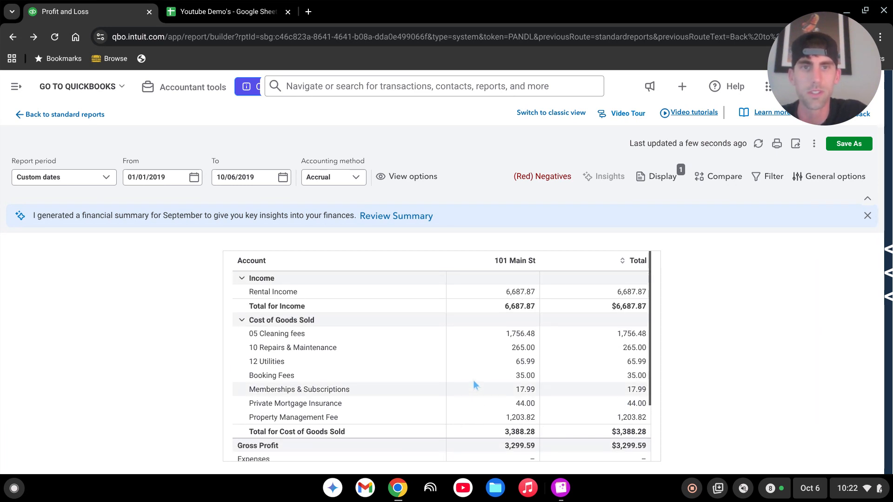
{"action": "scroll", "coordinate": [474, 384], "scroll_direction": "up", "scroll_amount": 2}
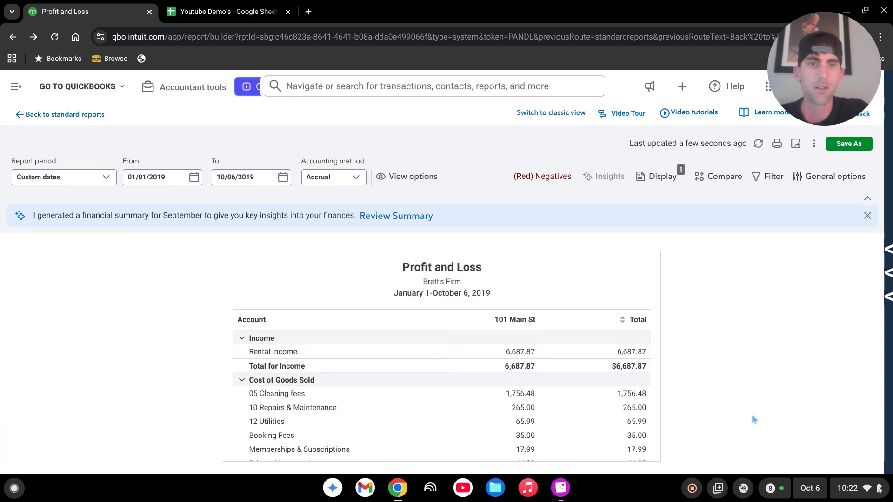